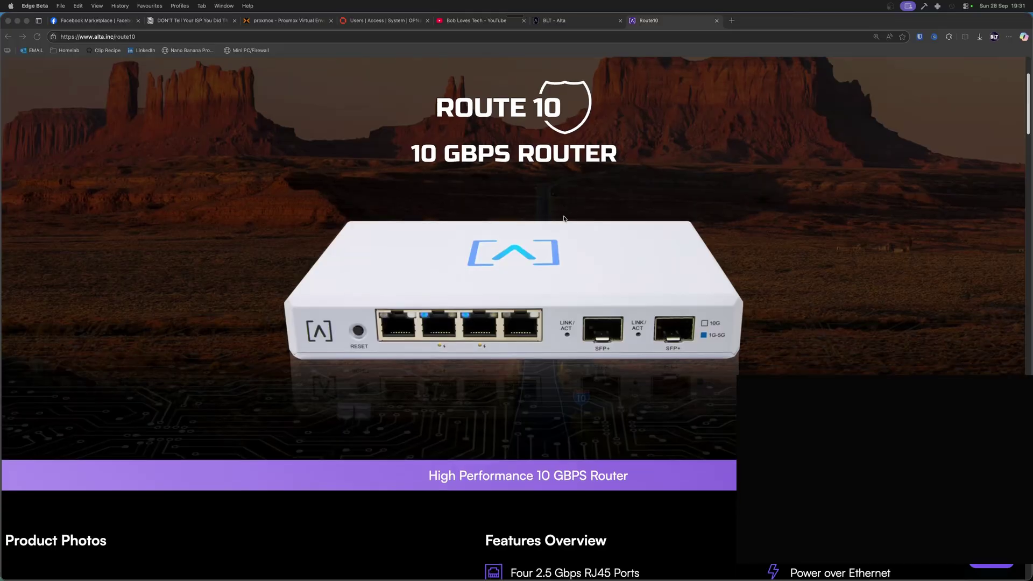
# Step: View the Route10 router's angled and front-port product photos
pyautogui.scroll(-8, 552, 169)
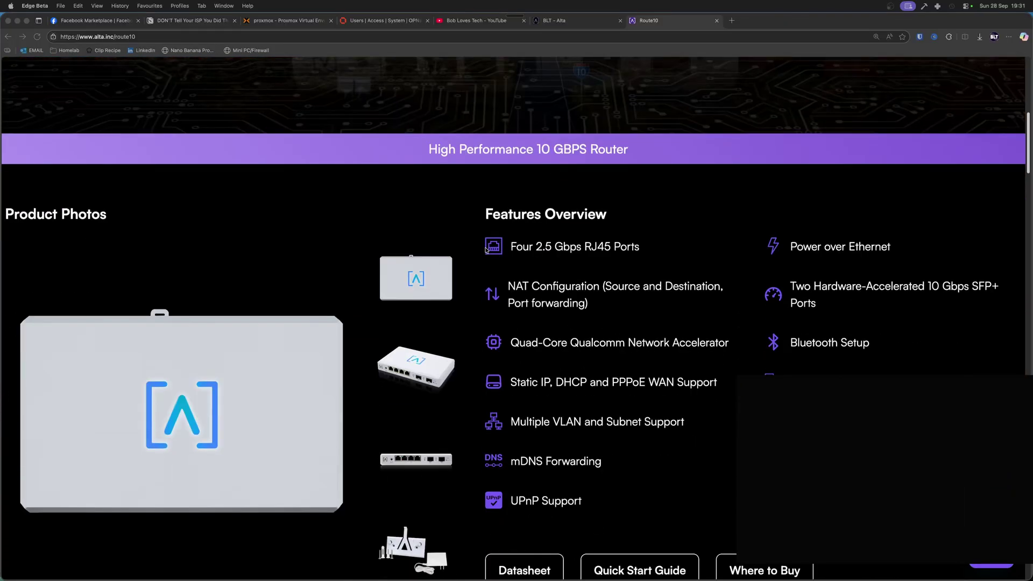
pyautogui.click(427, 361)
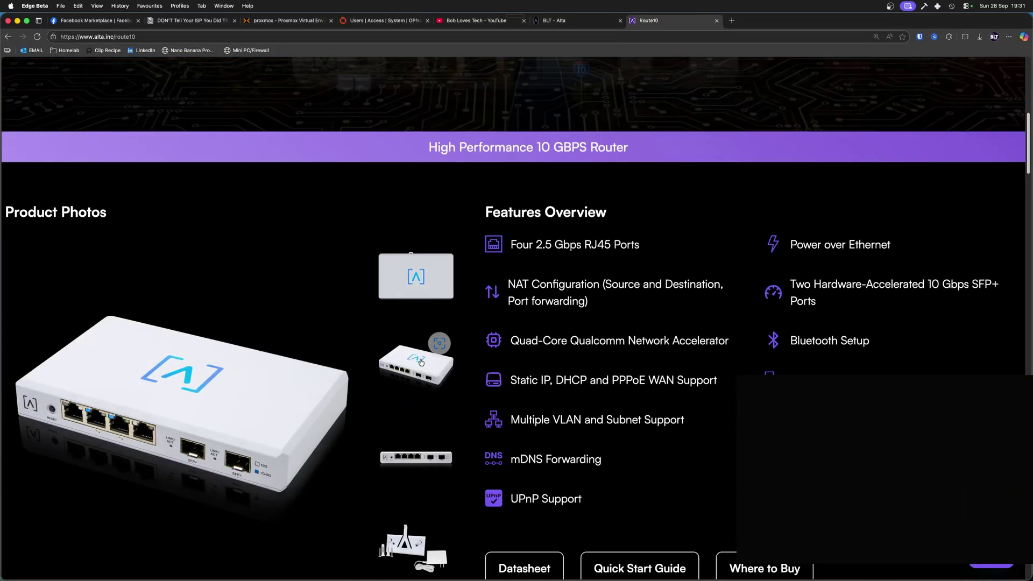
pyautogui.scroll(-3, 427, 361)
pyautogui.click(420, 360)
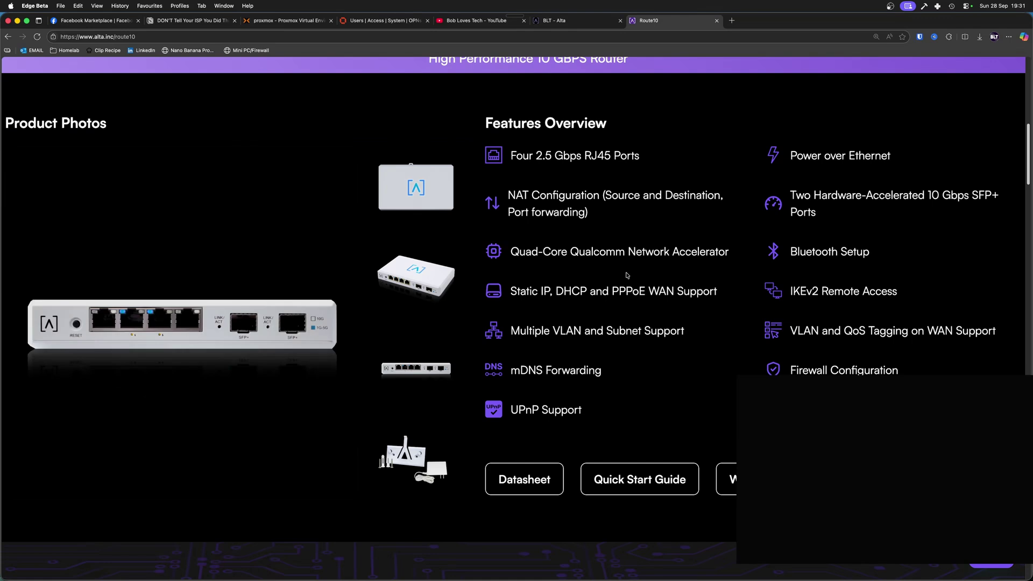
# Step: Scroll through the Route10 router's feature descriptions
pyautogui.scroll(-1, 644, 283)
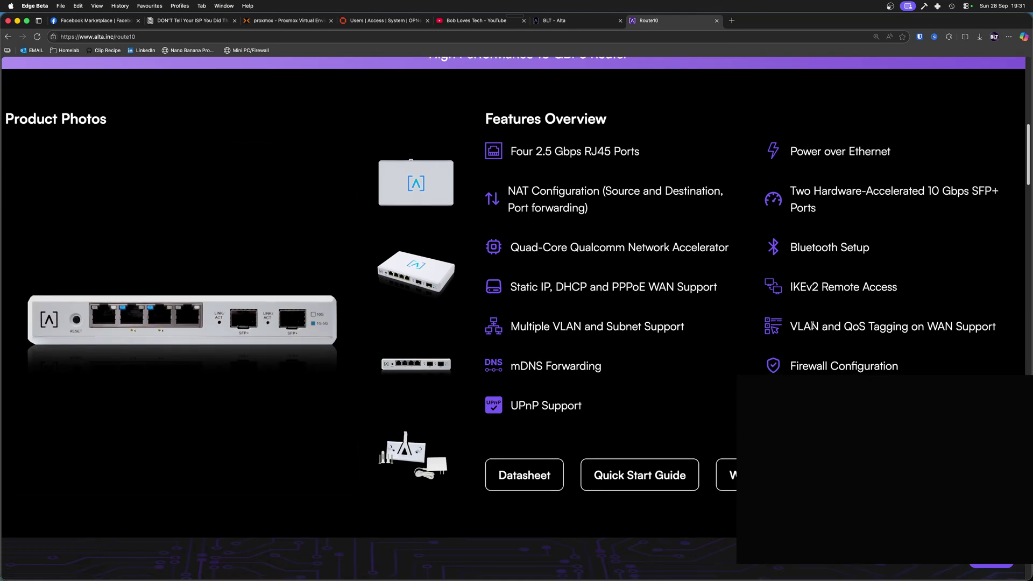
pyautogui.scroll(1, 782, 272)
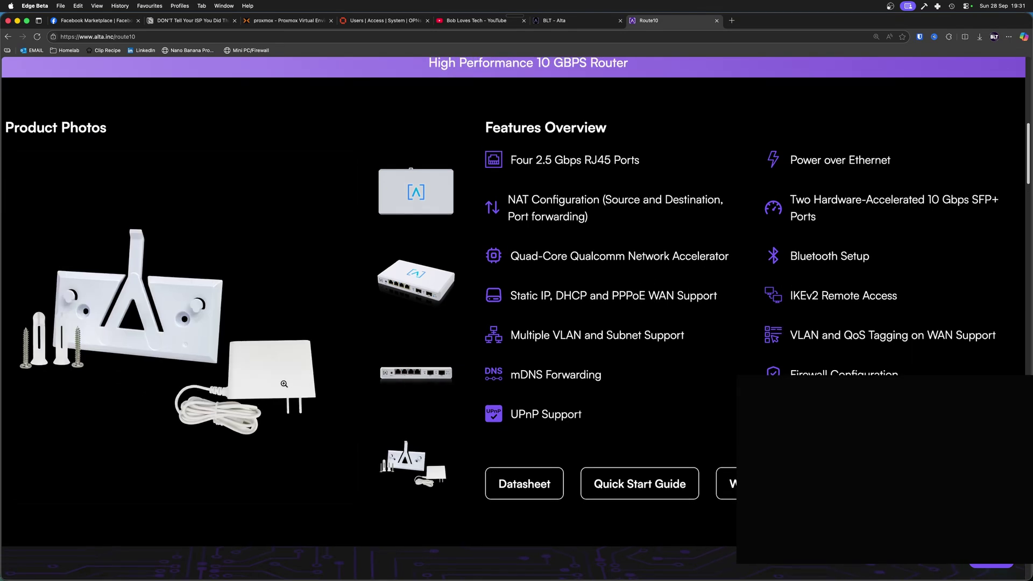
pyautogui.scroll(-10, 554, 366)
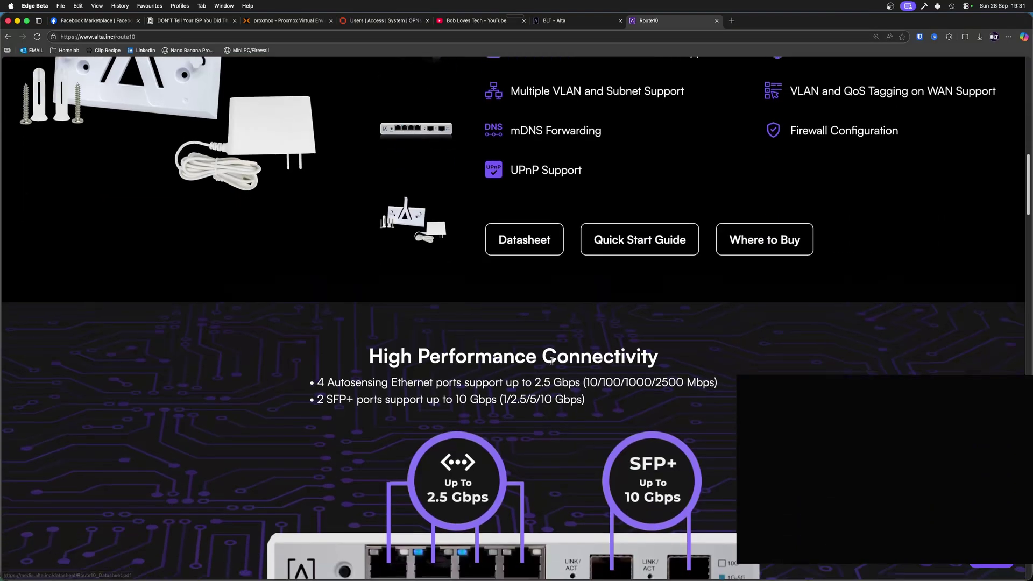
pyautogui.scroll(-3, 552, 363)
pyautogui.scroll(-3, 552, 363)
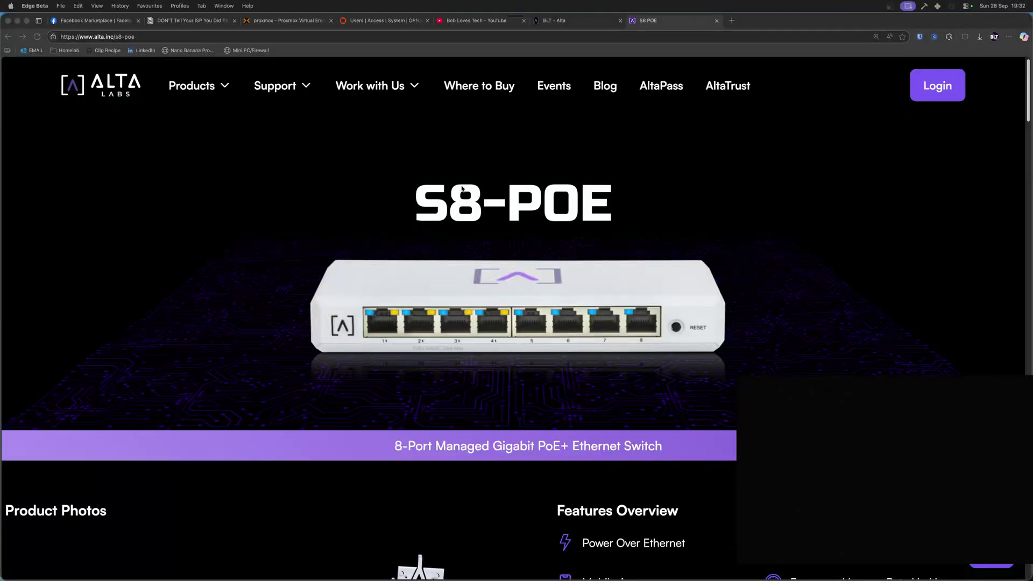
# Step: Scroll through the S8-POE switch features and the AP6-PRO Features Overview
pyautogui.scroll(-5, 462, 188)
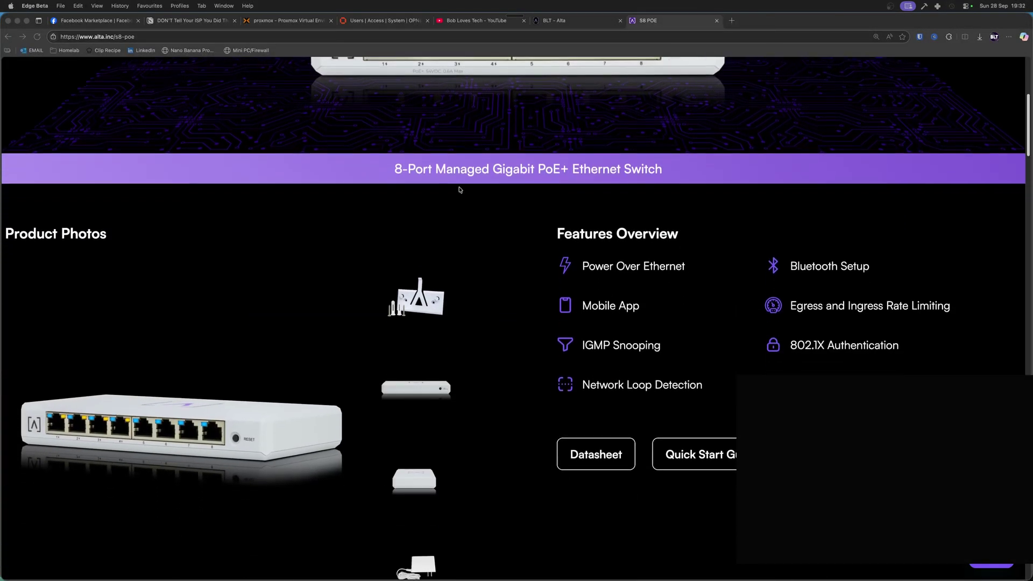
pyautogui.scroll(-2, 459, 189)
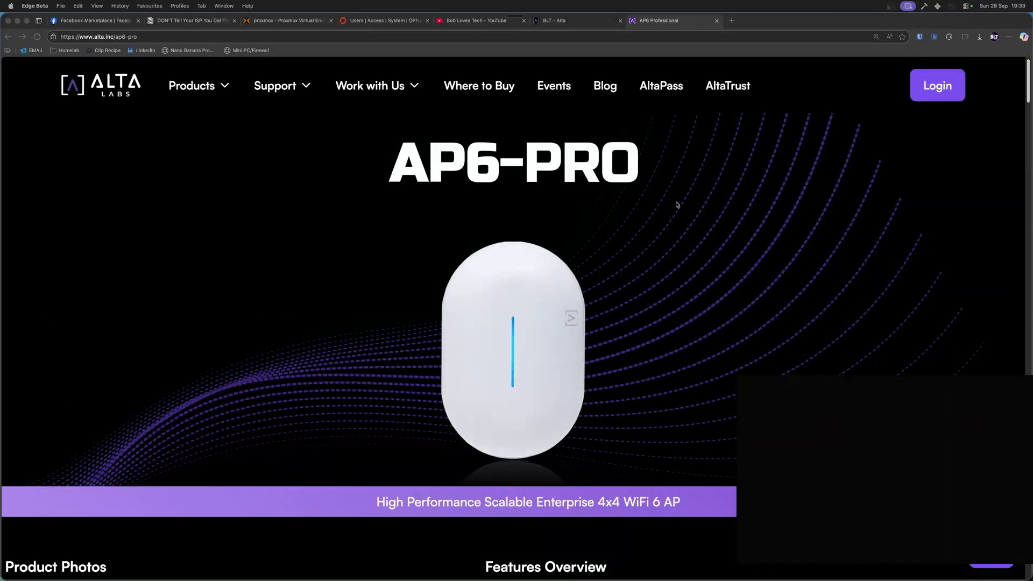
pyautogui.scroll(-3, 646, 210)
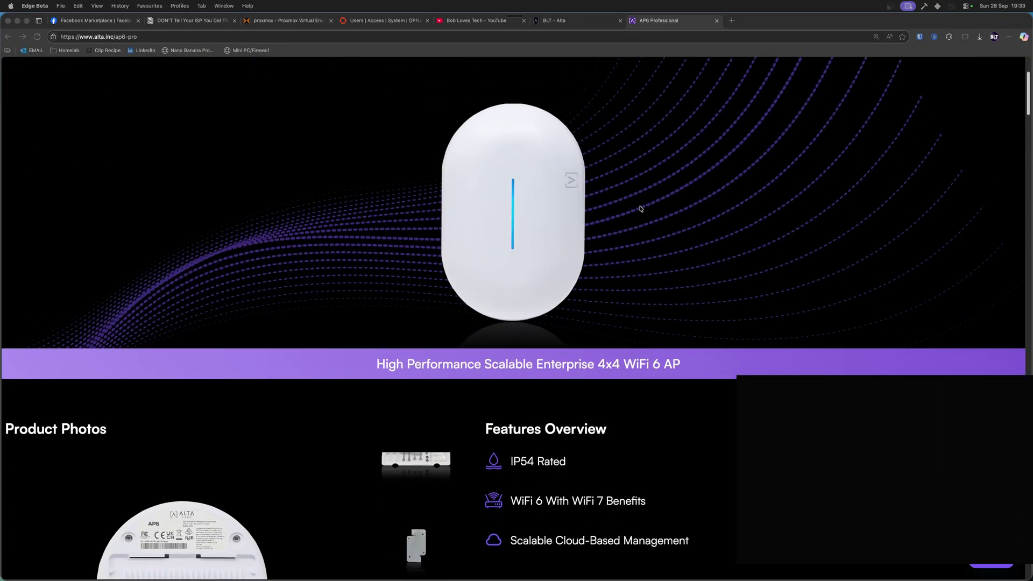
pyautogui.scroll(-3, 641, 209)
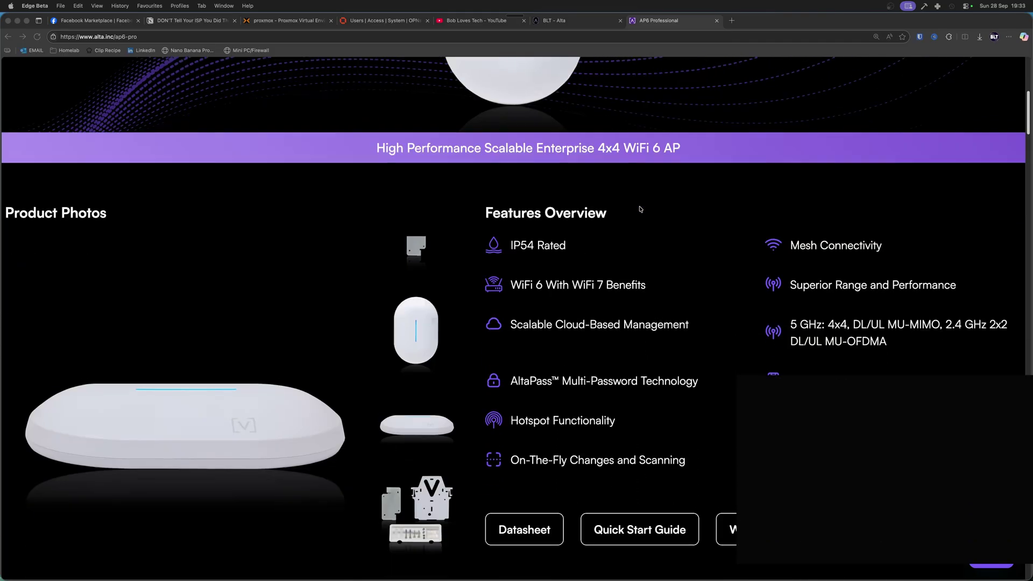
pyautogui.scroll(-1, 640, 209)
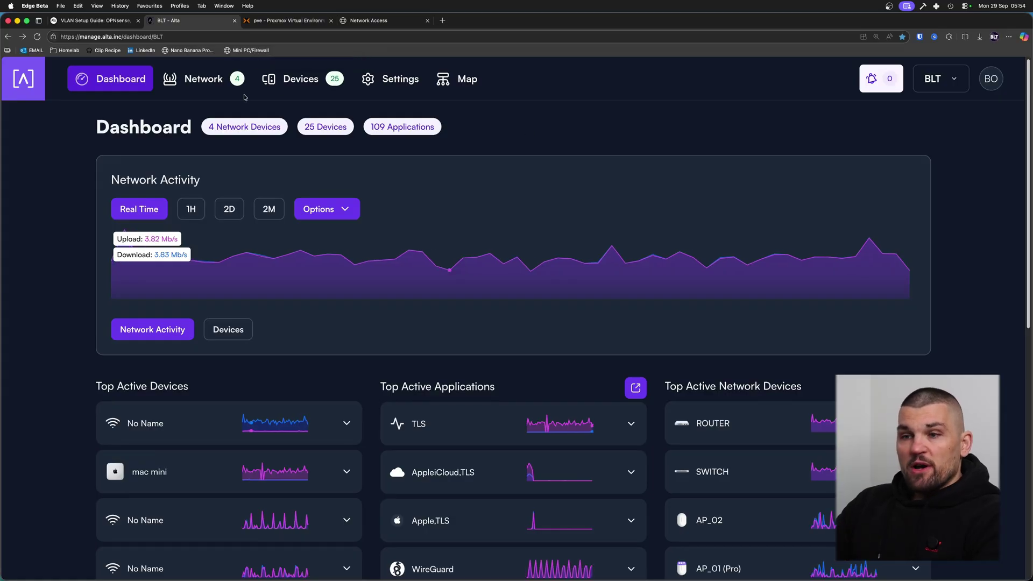
# Step: Expand Top Active Applications on the Dashboard to see the full applications table
pyautogui.scroll(-5, 318, 195)
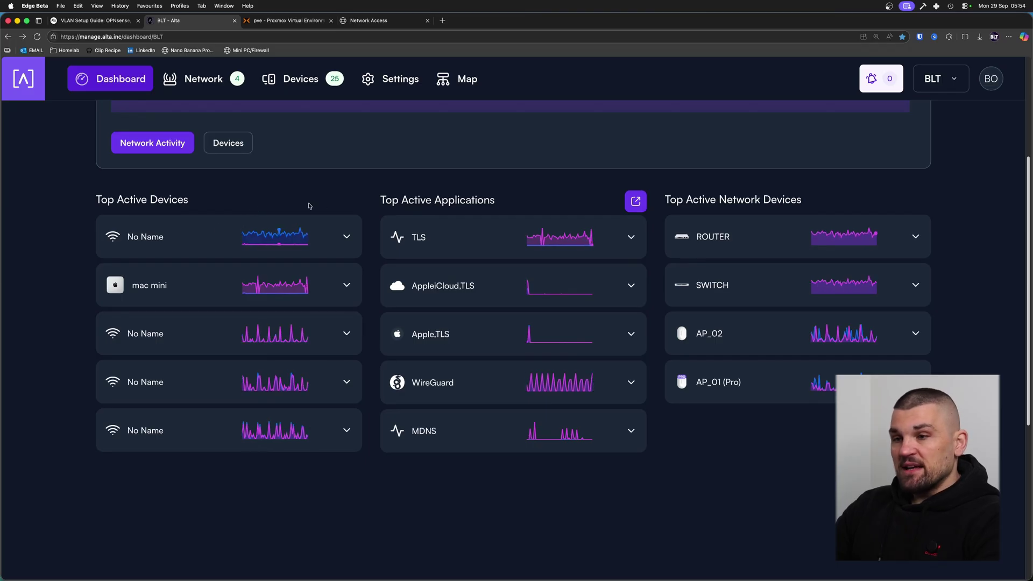
pyautogui.click(637, 201)
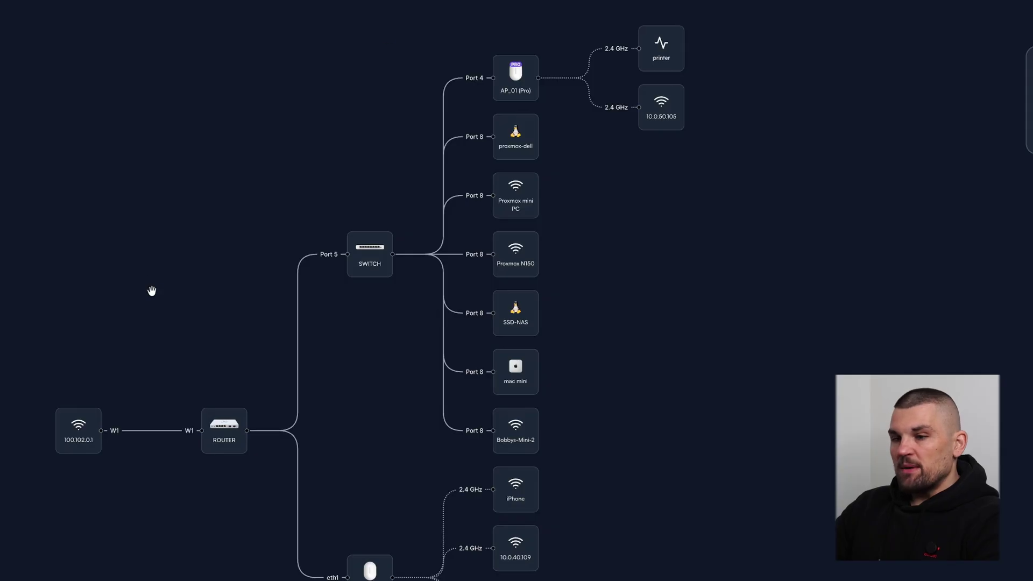
# Step: Pan the network map slightly to inspect the router, switch and clients
pyautogui.moveTo(205, 215)
pyautogui.mouseDown()
pyautogui.moveTo(208, 205)
pyautogui.moveTo(194, 201)
pyautogui.mouseUp()
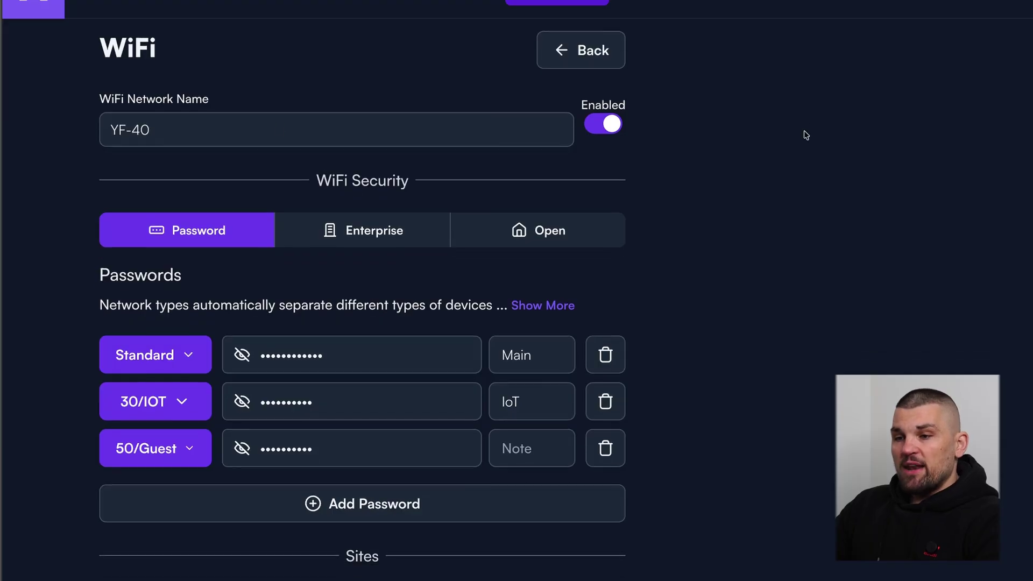
pyautogui.scroll(-2, 109, 237)
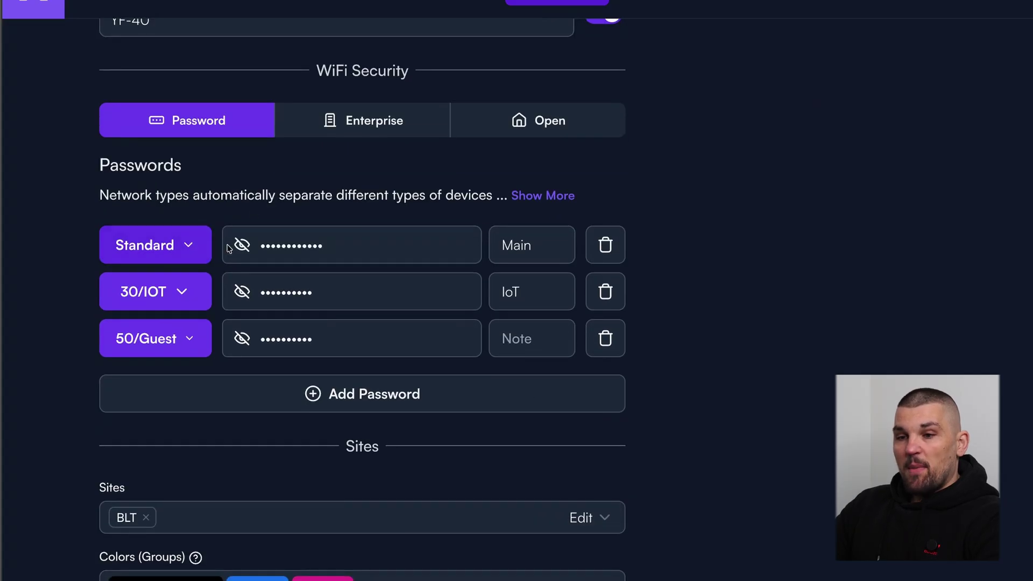
pyautogui.click(301, 245)
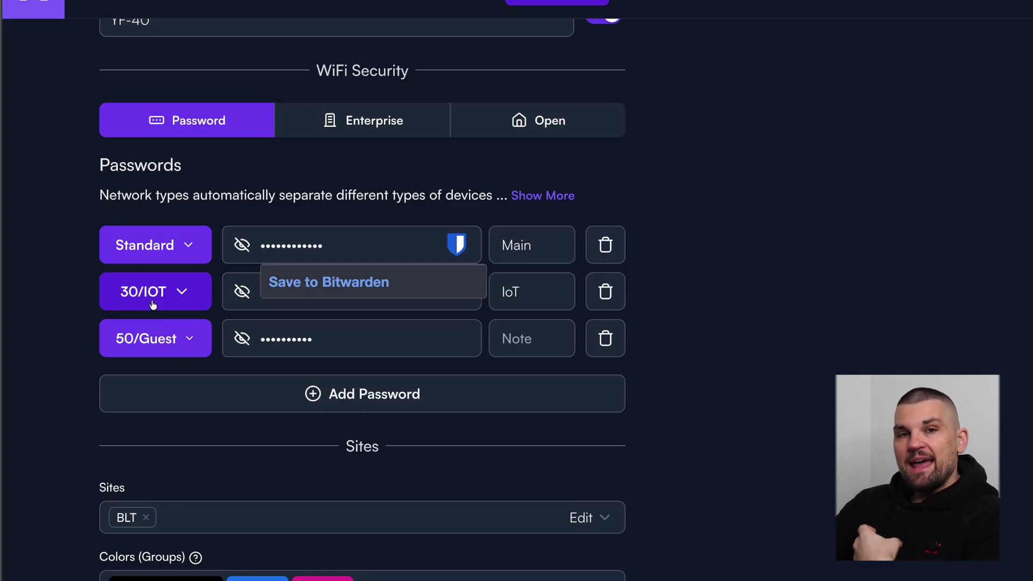
pyautogui.click(560, 197)
pyautogui.click(552, 199)
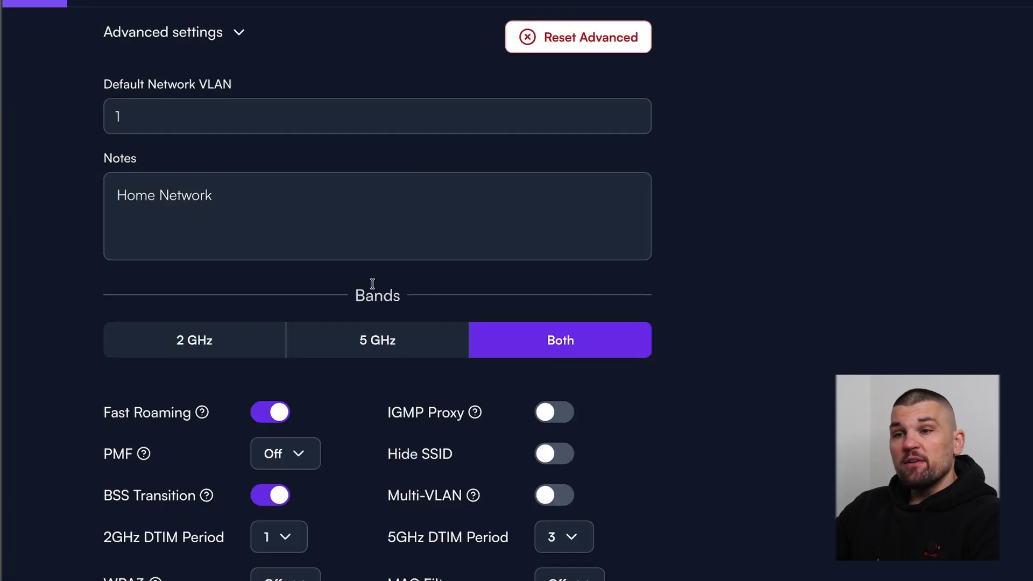
# Step: Restrict YF-40's Bands to 5 GHz only and review the remaining advanced options
pyautogui.scroll(-1, 567, 279)
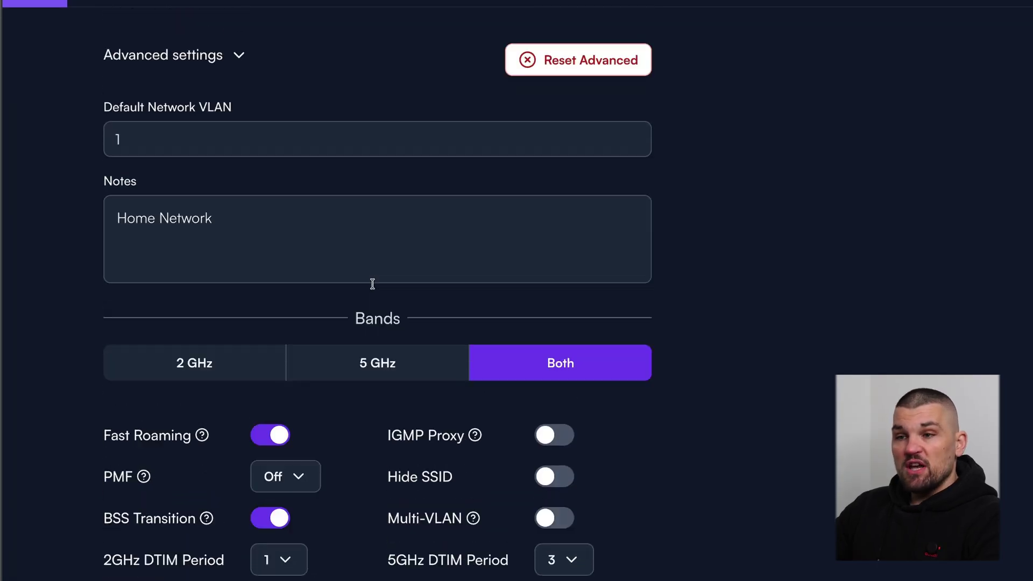
pyautogui.scroll(2, 363, 258)
pyautogui.scroll(-2, 359, 268)
pyautogui.scroll(-1, 359, 267)
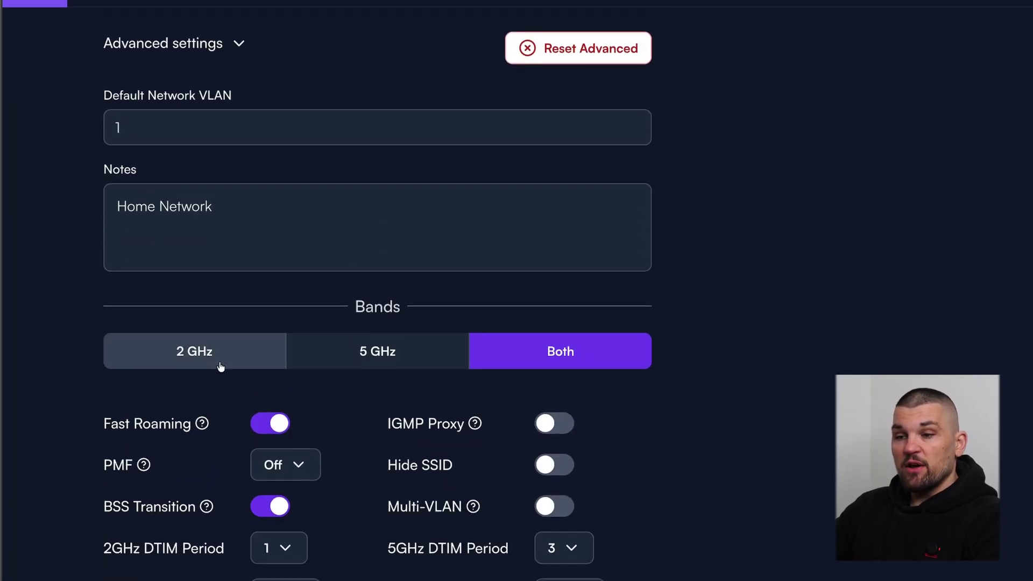
pyautogui.click(308, 360)
pyautogui.scroll(-5, 381, 349)
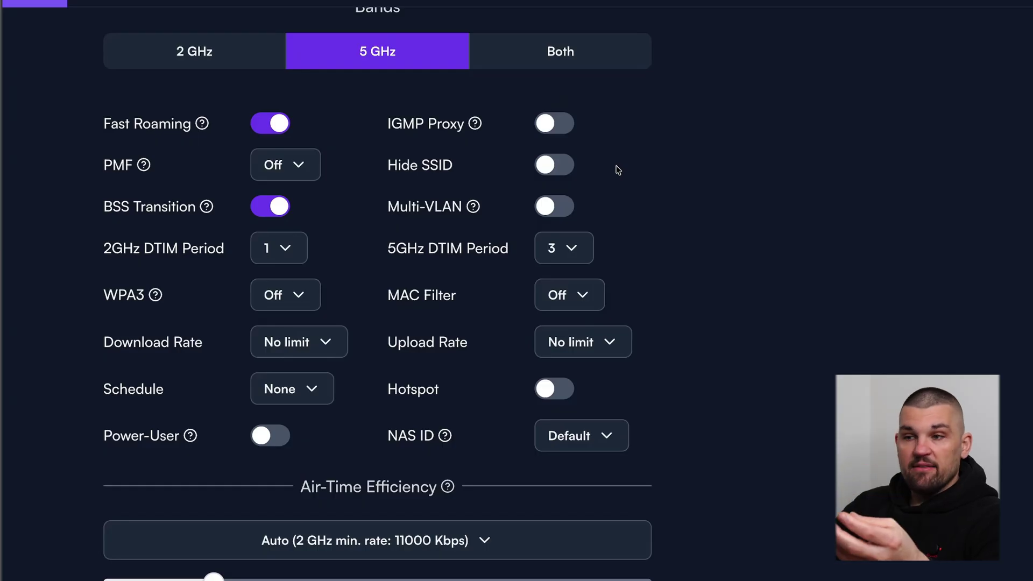
pyautogui.scroll(-3, 618, 170)
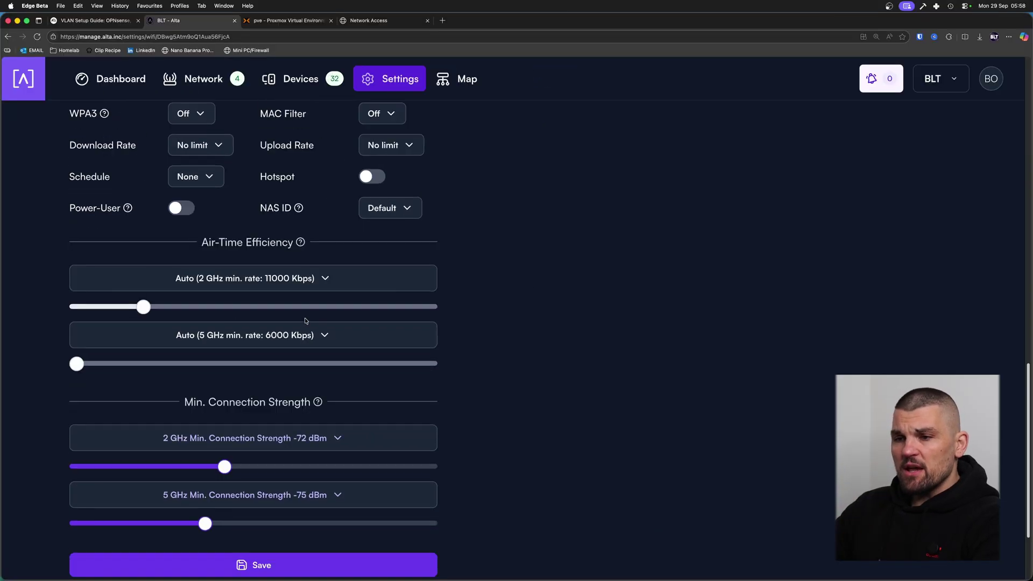
pyautogui.scroll(-2, 305, 320)
pyautogui.scroll(8, 291, 343)
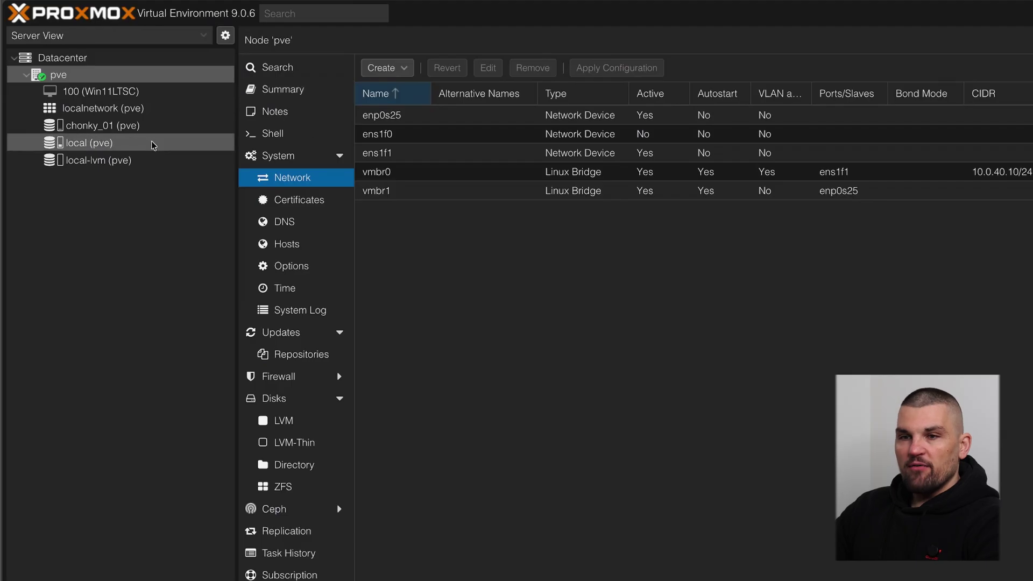
# Step: Give VM 100 (Win11LTSC)'s net0 network device VLAN tag 100
pyautogui.click(134, 92)
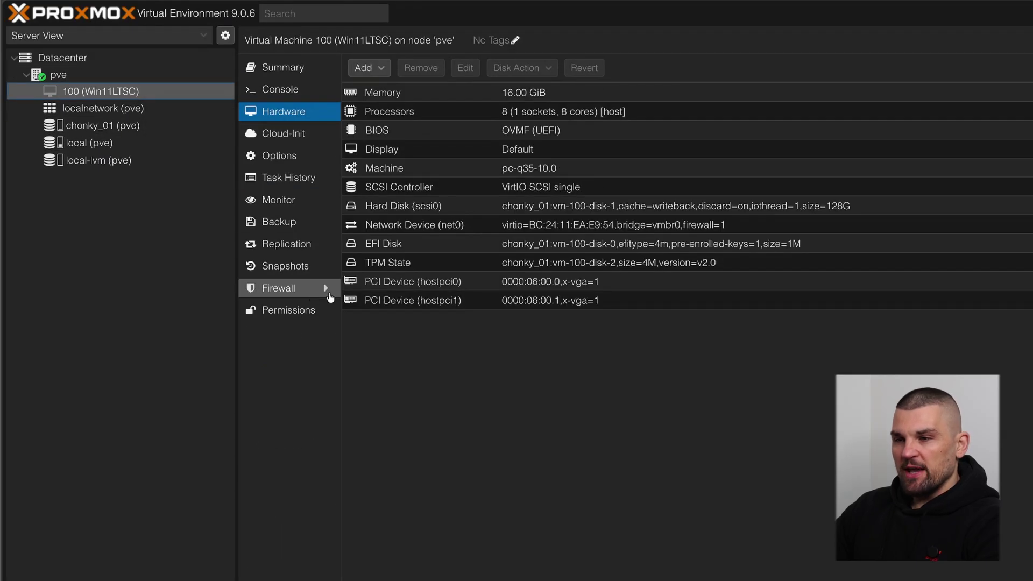
pyautogui.doubleClick(416, 230)
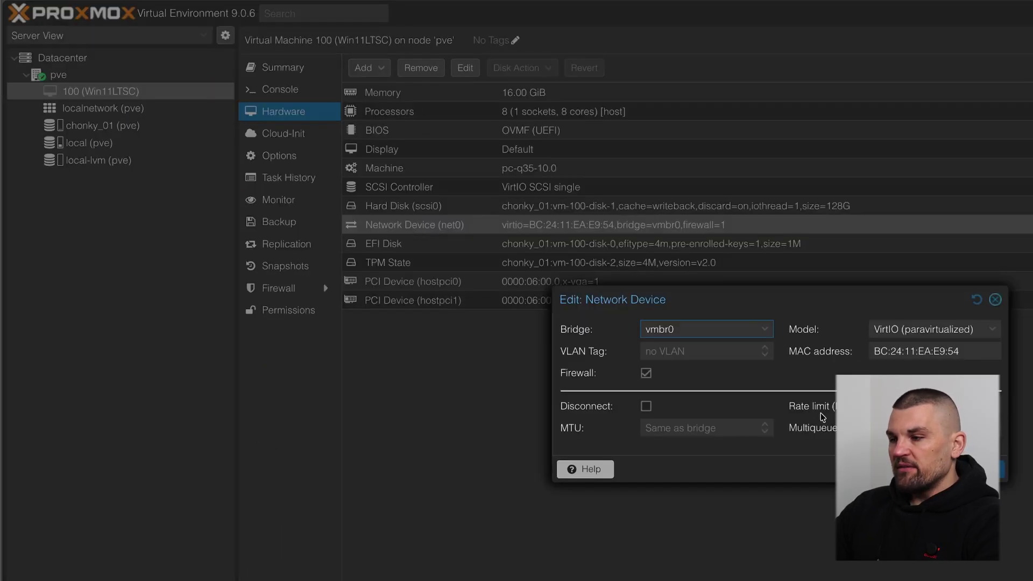
pyautogui.click(716, 357)
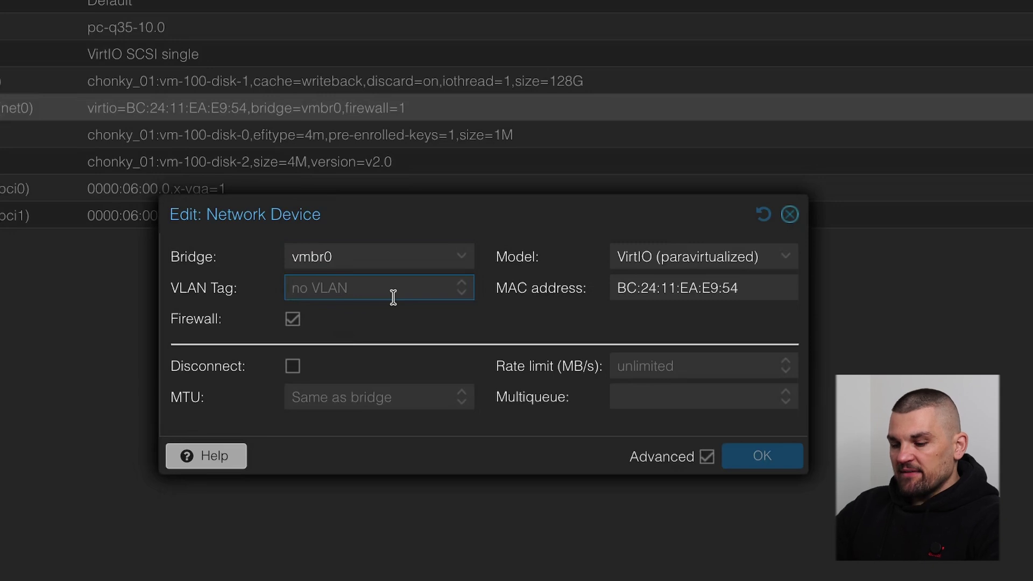
pyautogui.write('100')
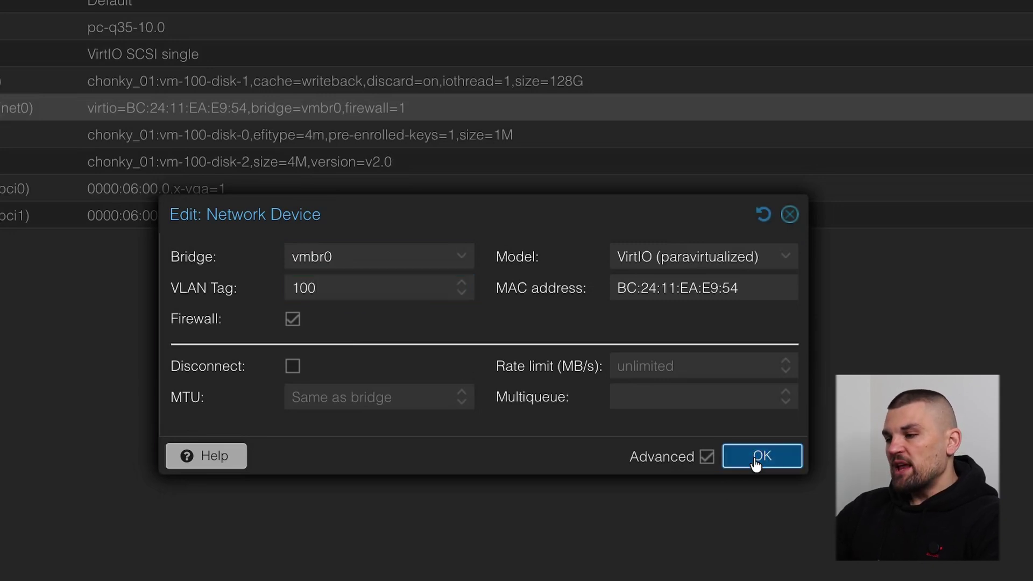
pyautogui.click(742, 456)
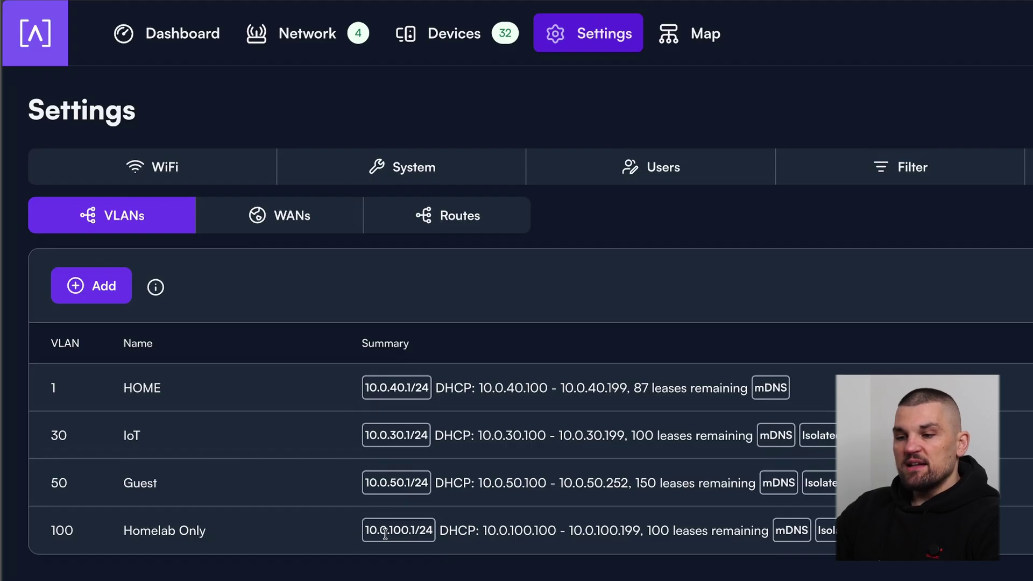
pyautogui.click(324, 35)
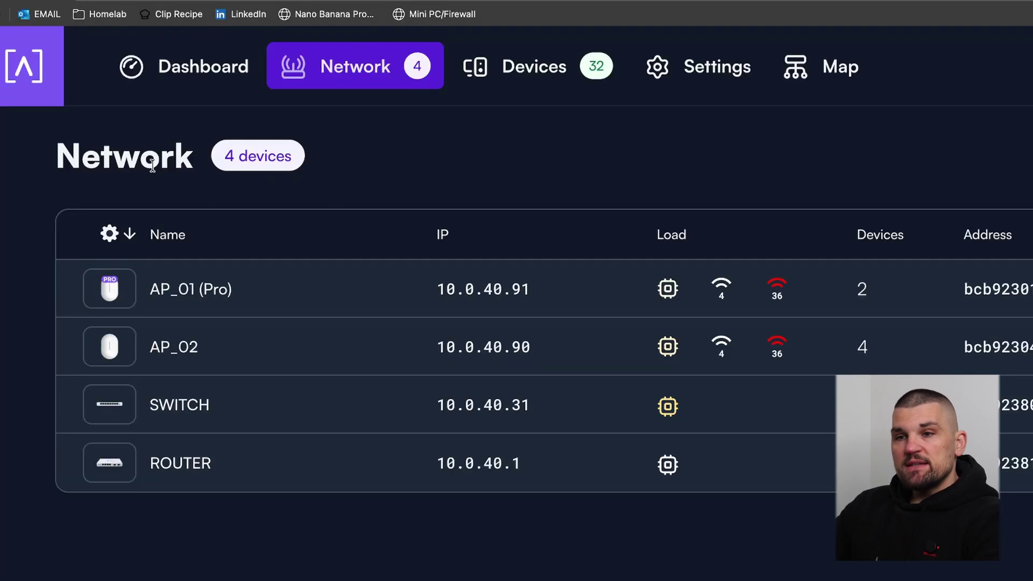
pyautogui.doubleClick(109, 164)
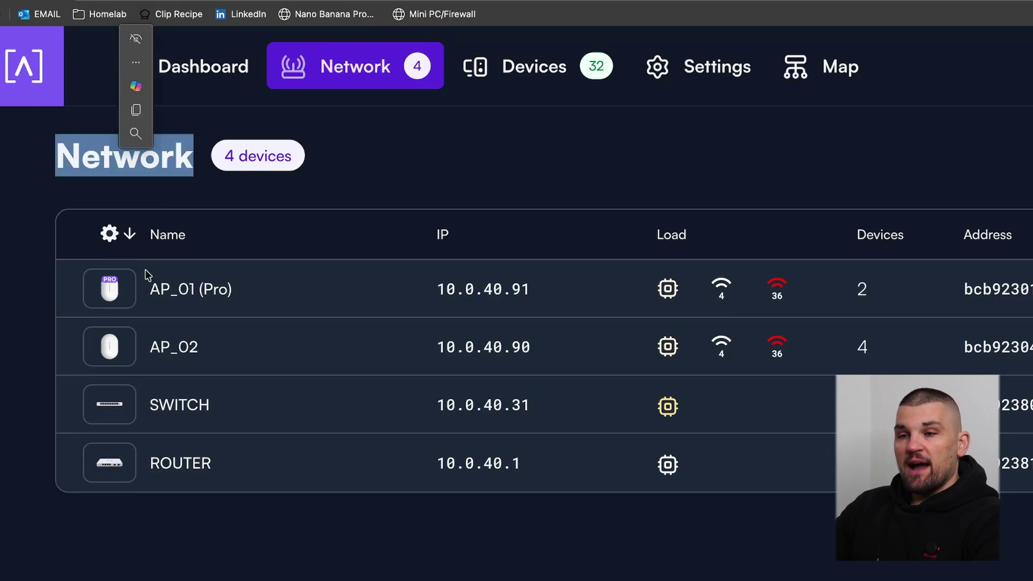
pyautogui.click(169, 194)
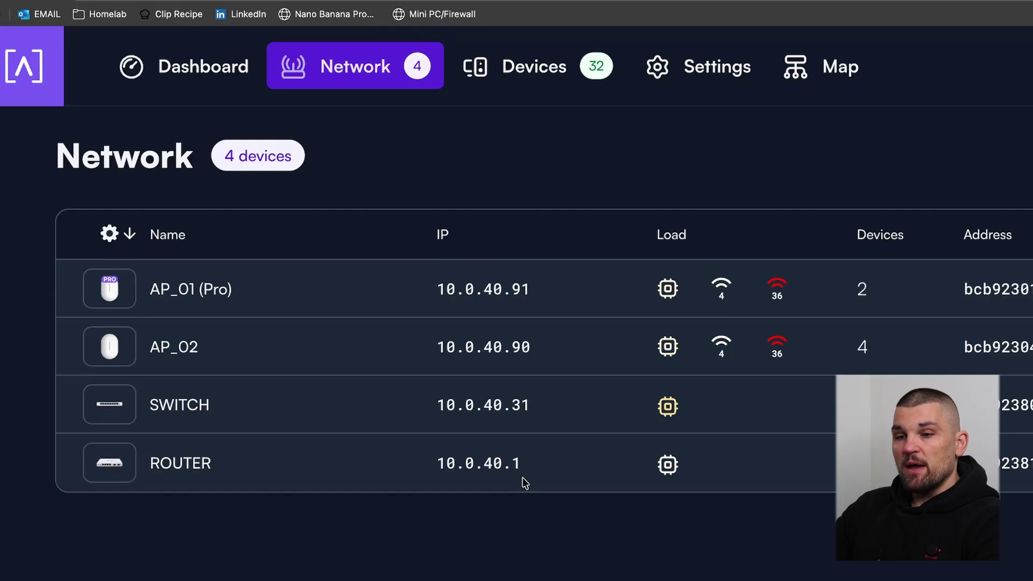
pyautogui.moveTo(113, 304)
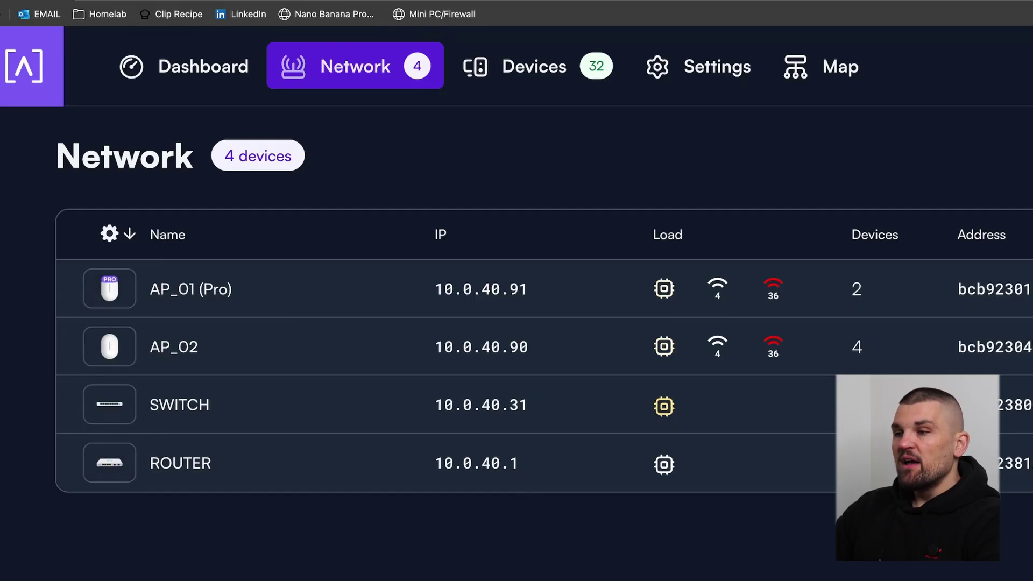
pyautogui.moveTo(708, 293)
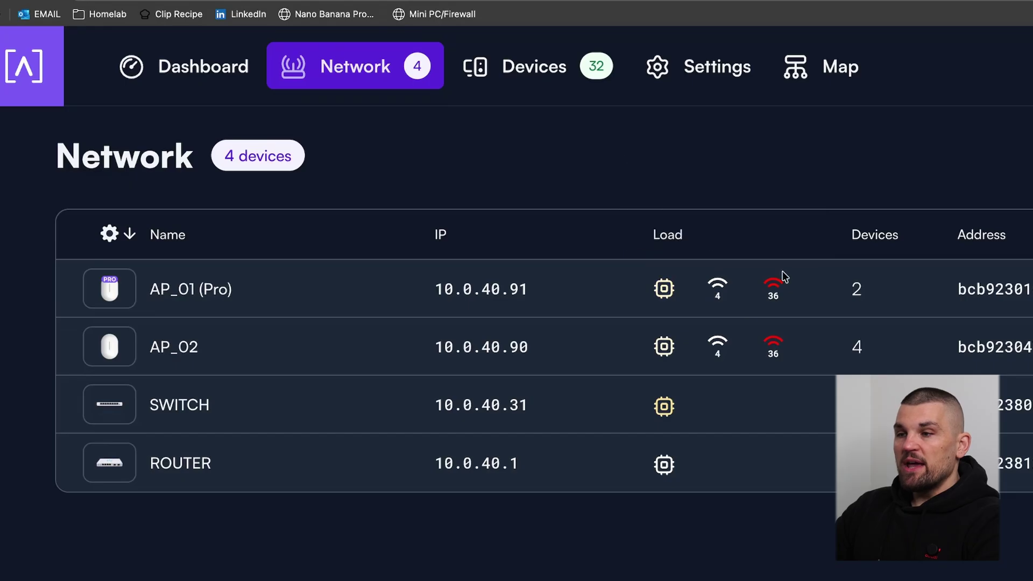
pyautogui.moveTo(772, 290)
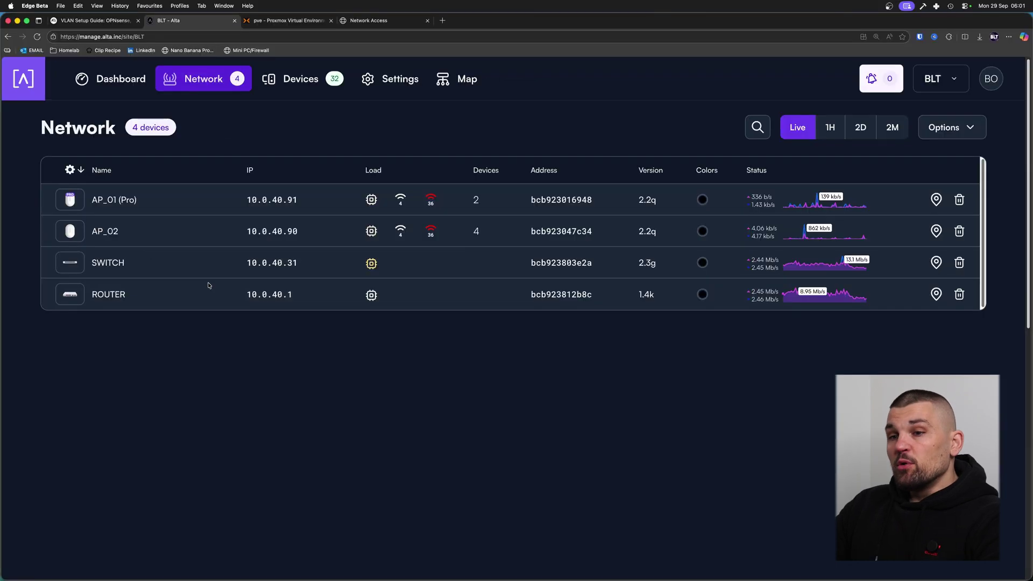
pyautogui.click(70, 295)
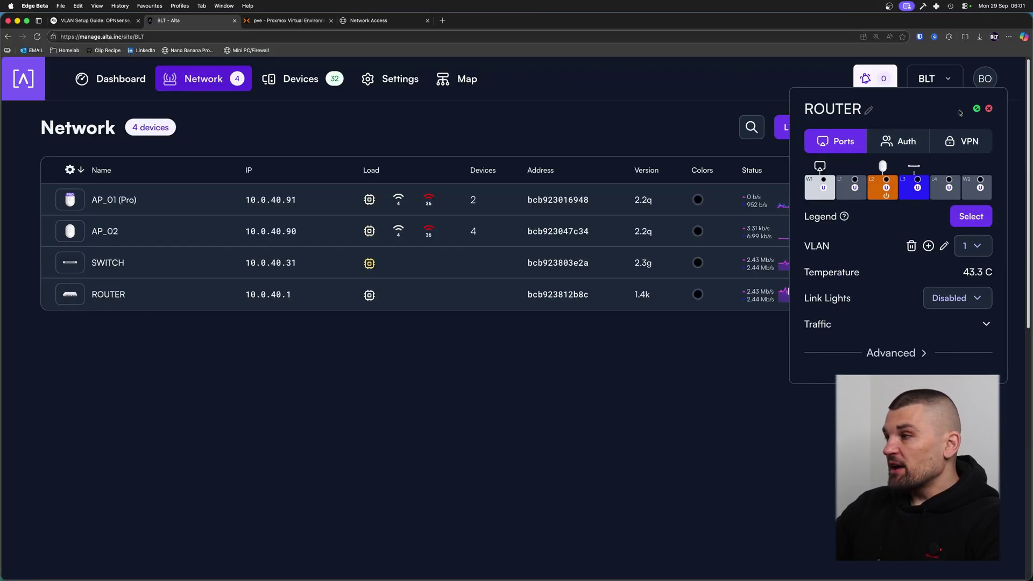
# Step: Float the ROUTER panel, open the SWITCH panel, and arrange them side by side
pyautogui.click(976, 110)
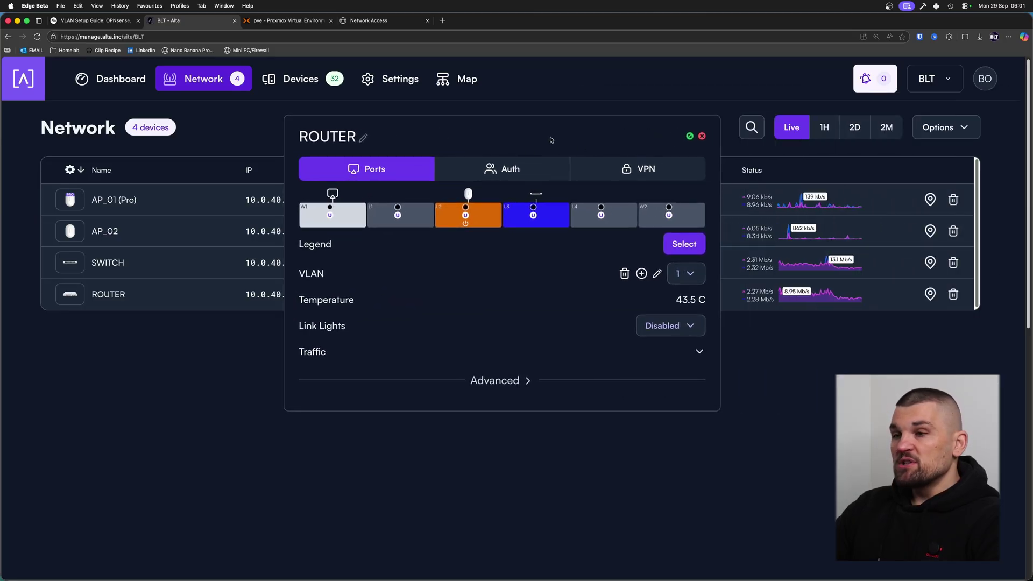
pyautogui.click(70, 263)
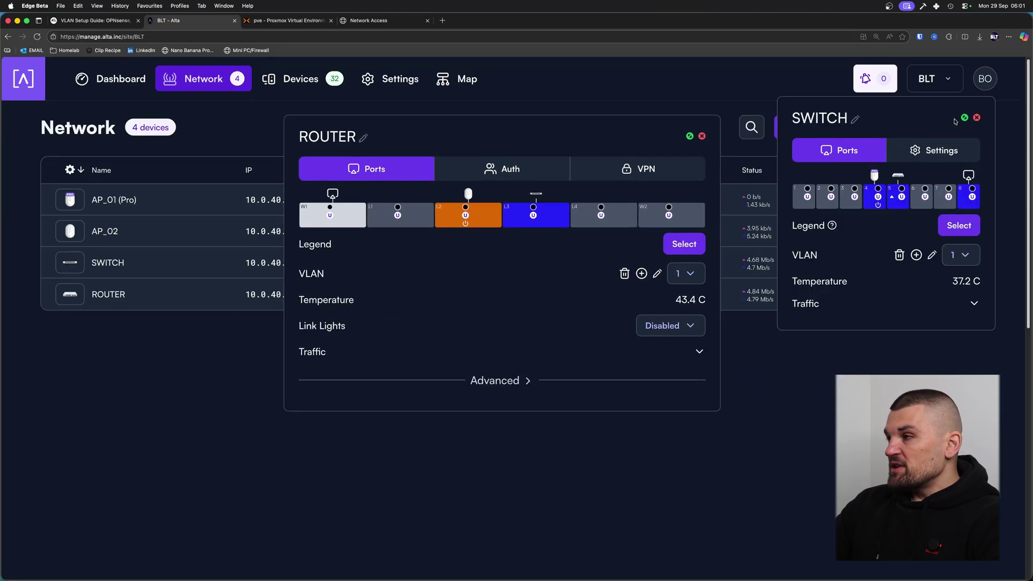
pyautogui.moveTo(530, 125); pyautogui.dragTo(326, 129)
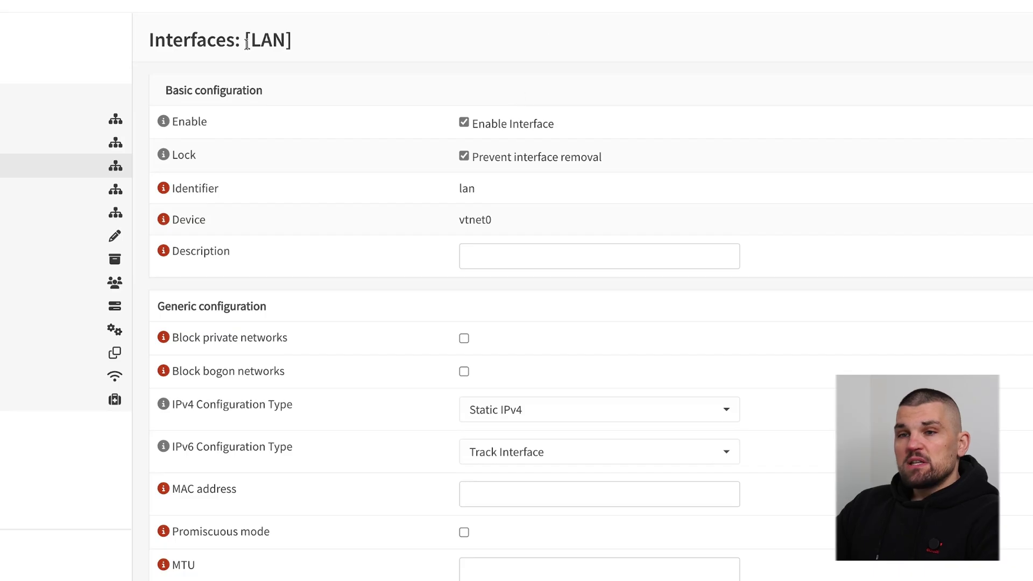
pyautogui.scroll(-5, 537, 92)
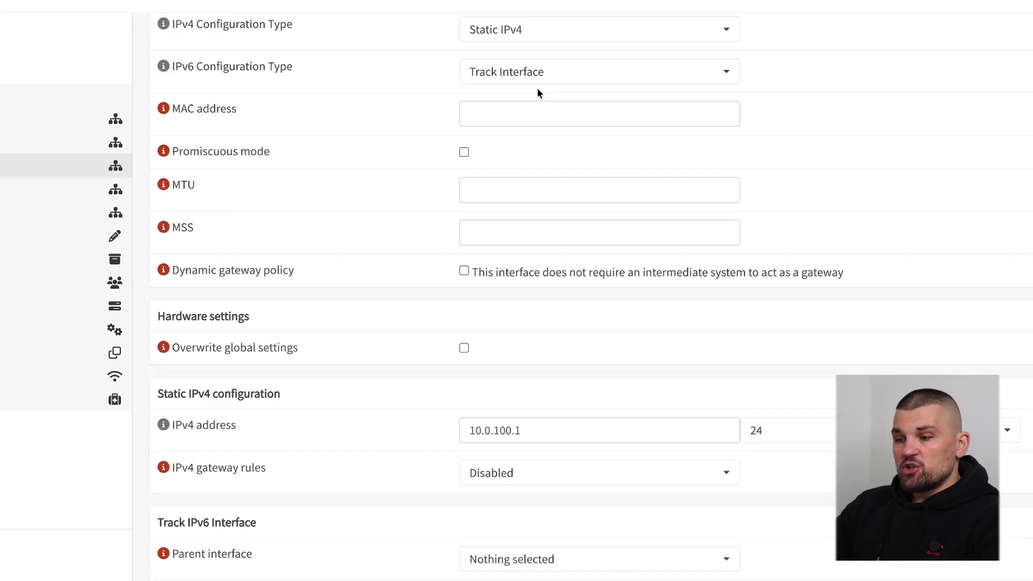
pyautogui.scroll(5, 537, 92)
pyautogui.scroll(-5, 511, 300)
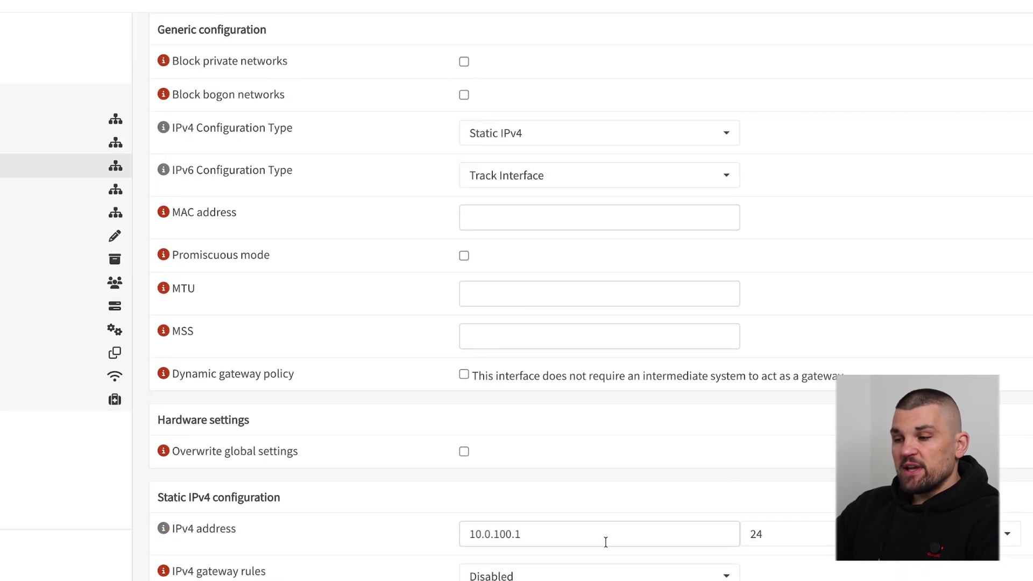
pyautogui.scroll(5, 676, 472)
pyautogui.scroll(-5, 540, 325)
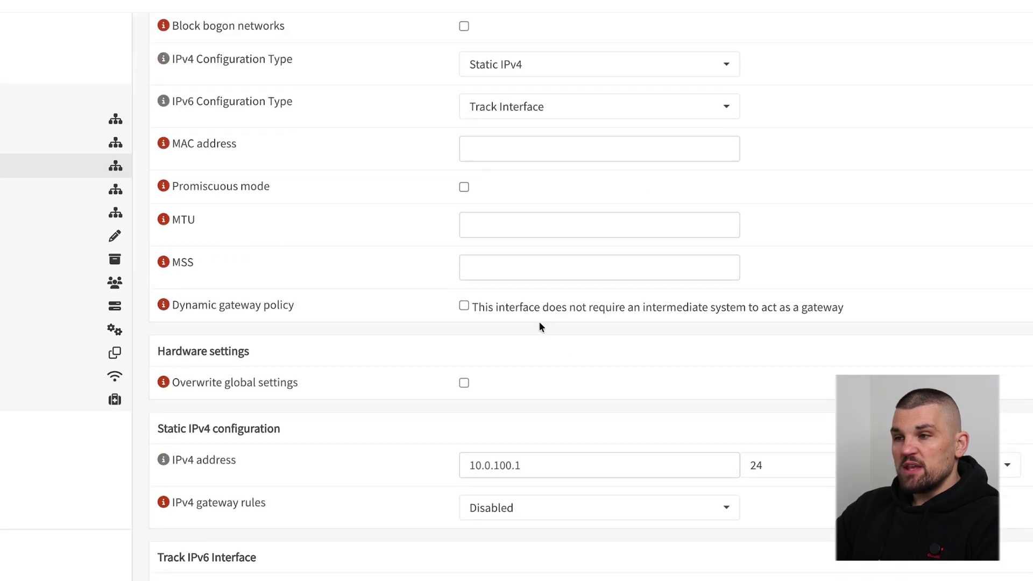
pyautogui.scroll(5, 955, 362)
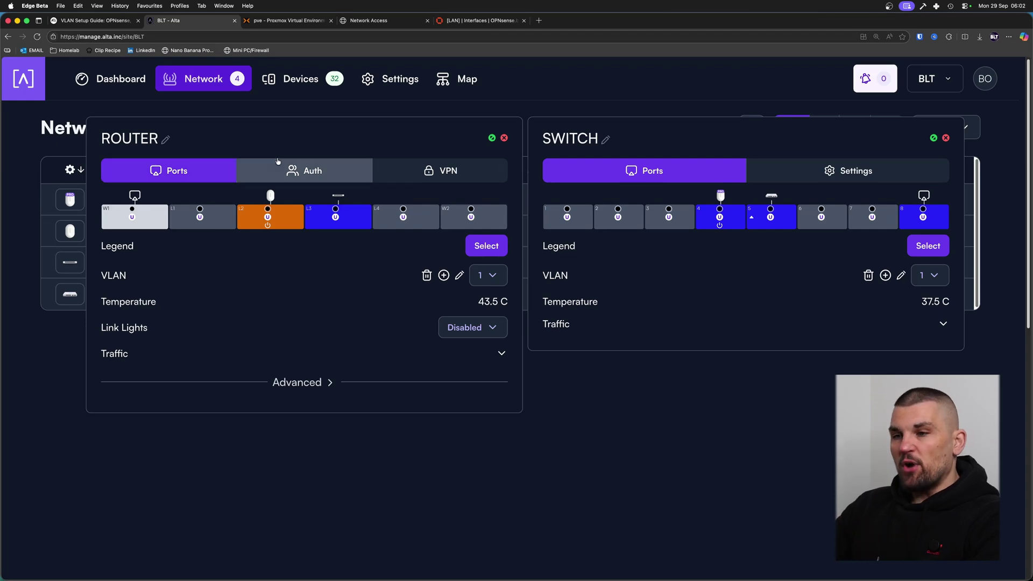
pyautogui.click(478, 20)
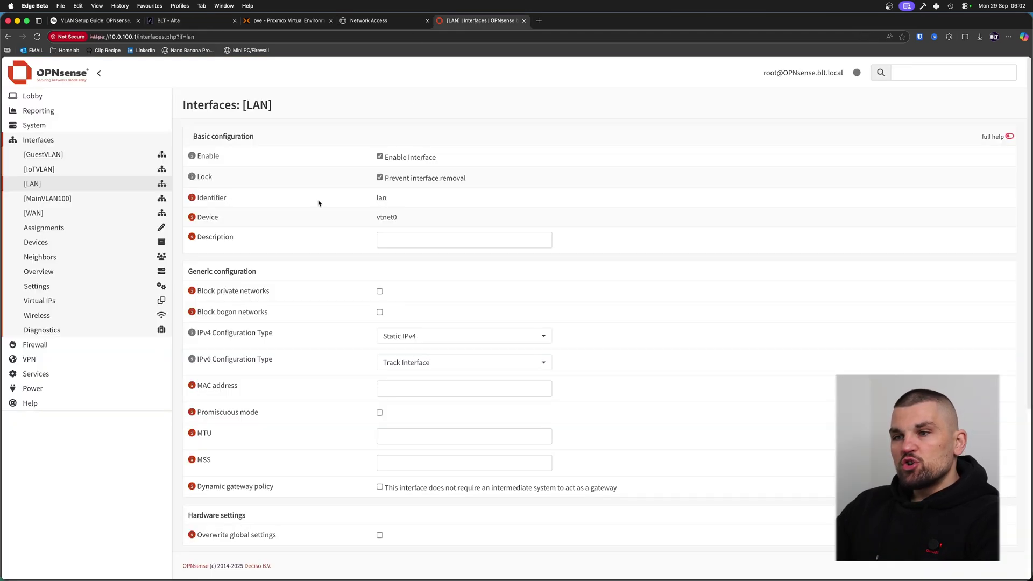
pyautogui.scroll(-5, 431, 204)
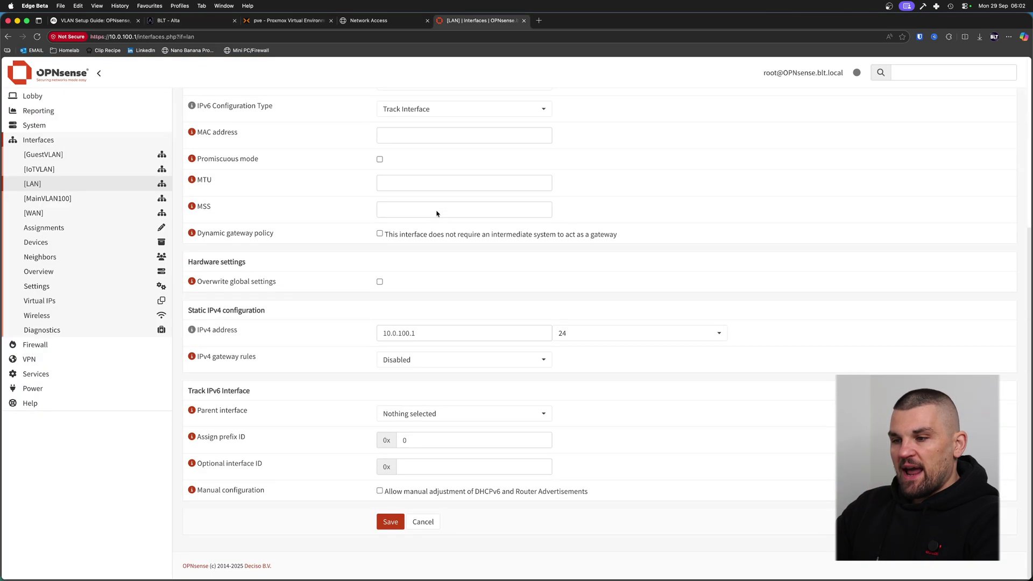
pyautogui.scroll(5, 433, 210)
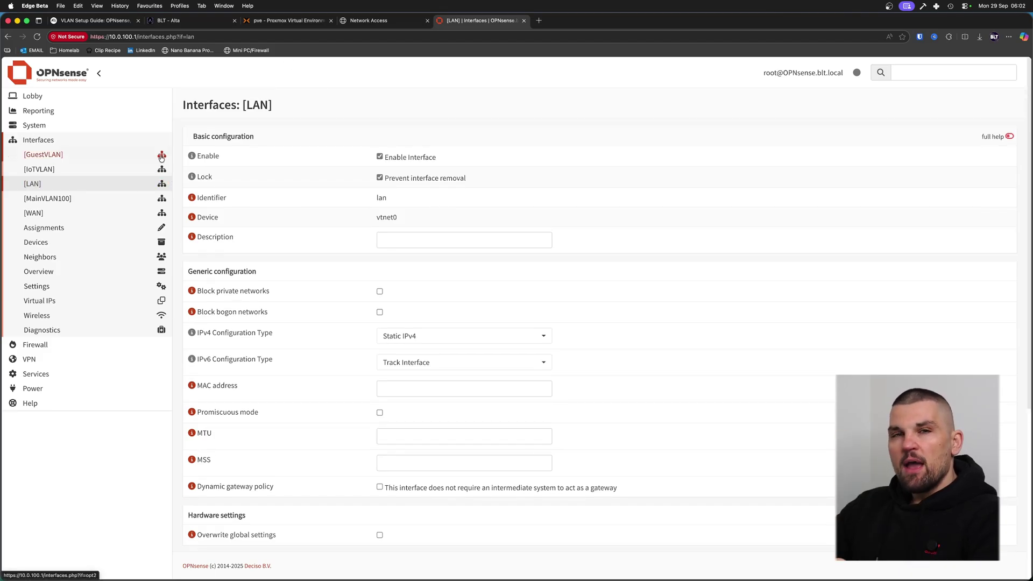
# Step: Back in Alta, expand the ROUTER's Advanced options and close the WAN1 port details
pyautogui.press('super+2')
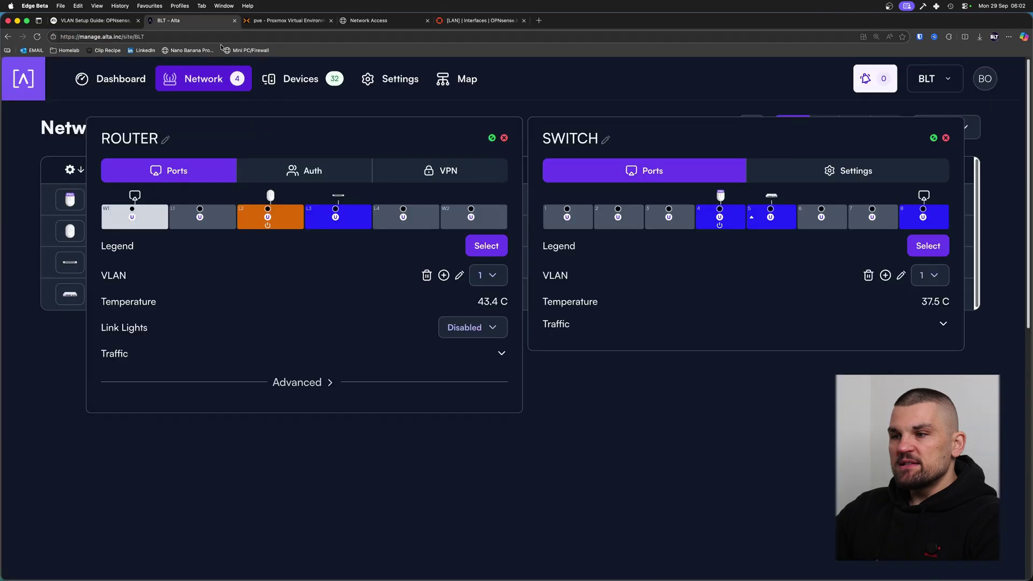
pyautogui.click(336, 382)
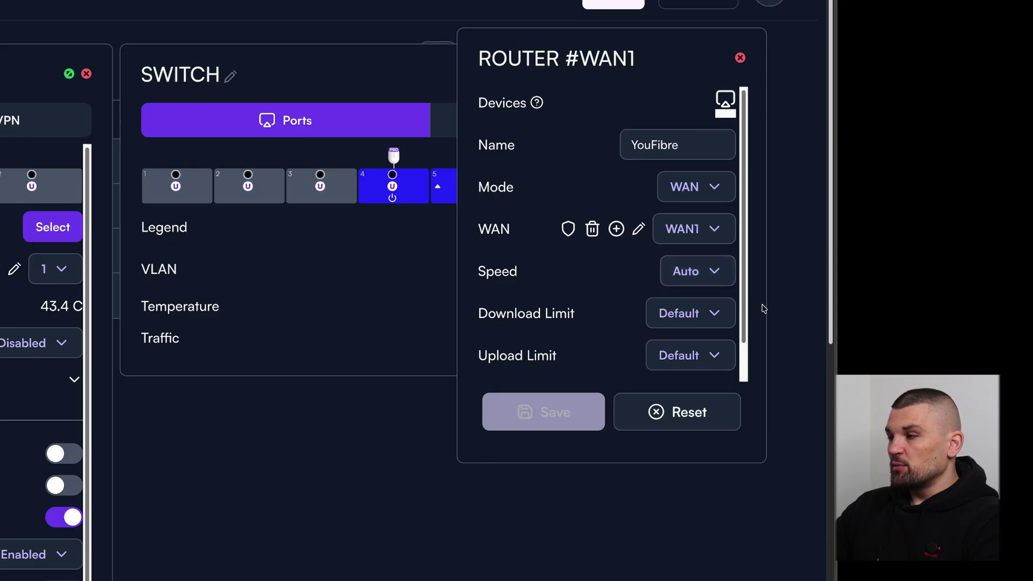
pyautogui.moveTo(731, 86)
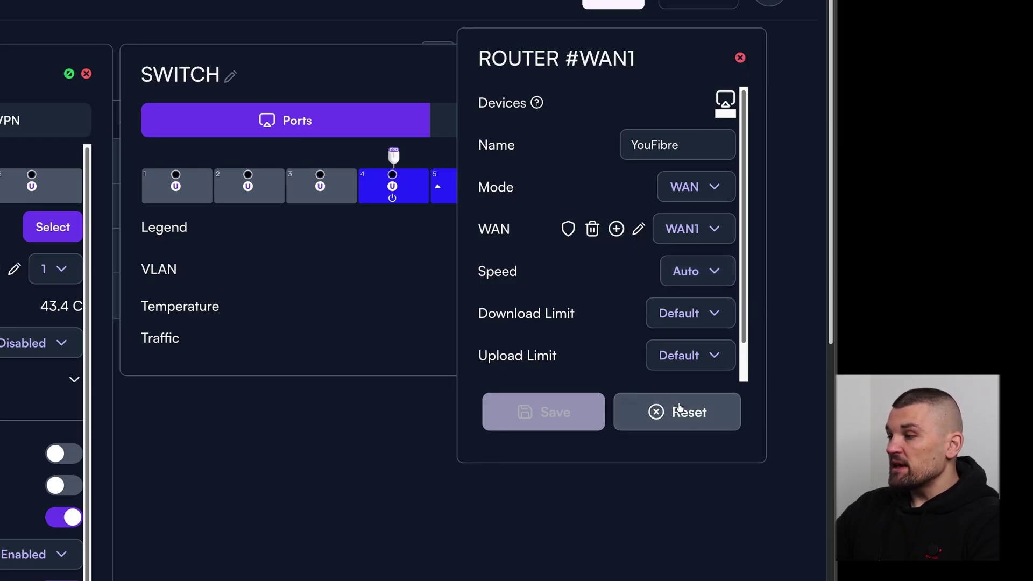
pyautogui.click(741, 57)
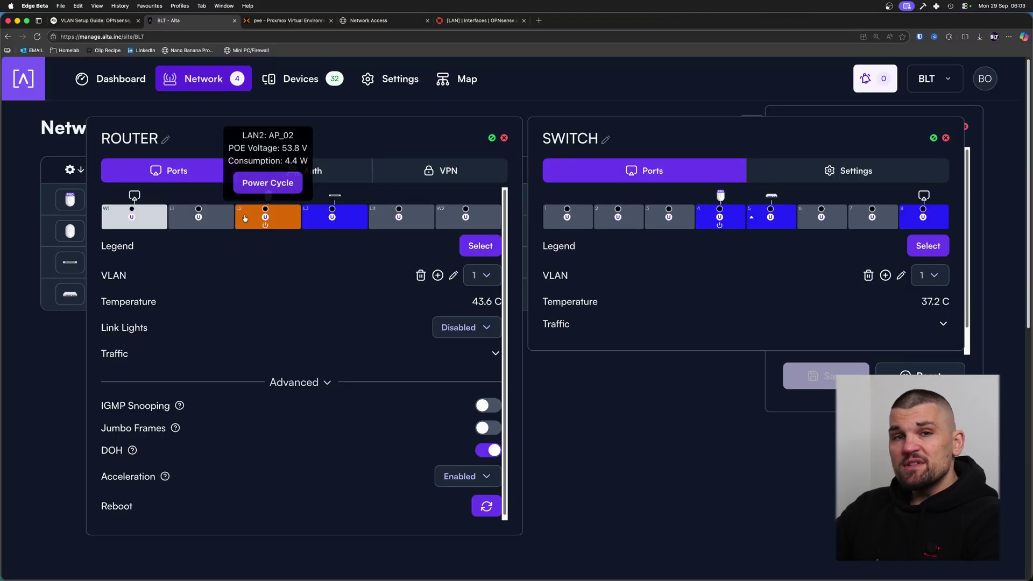
# Step: Bring up the router's LAN2 port settings centred, keeping name AP_02 and Standard mode
pyautogui.click(237, 223)
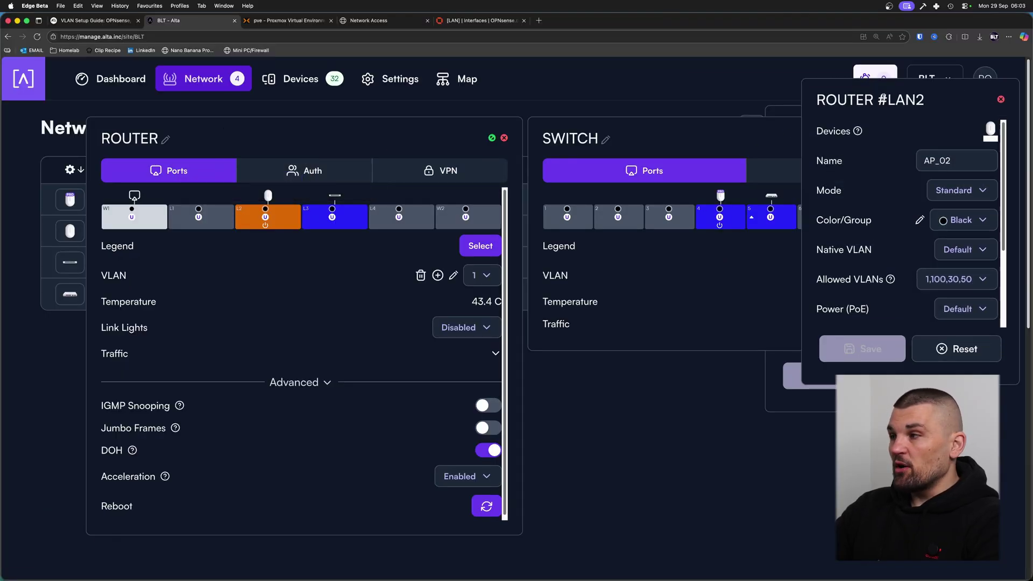
pyautogui.moveTo(891, 97); pyautogui.dragTo(384, 162)
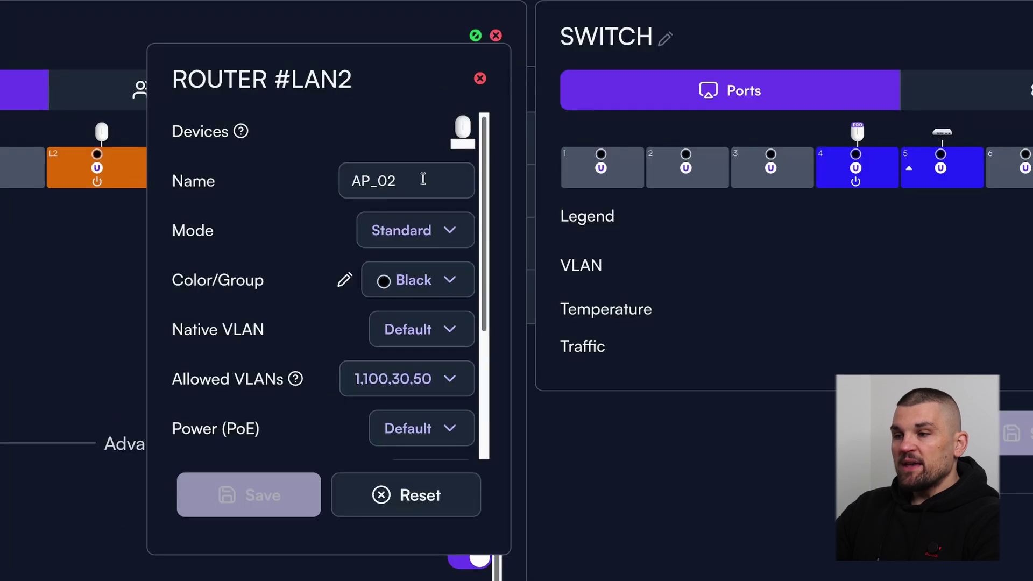
pyautogui.doubleClick(460, 223)
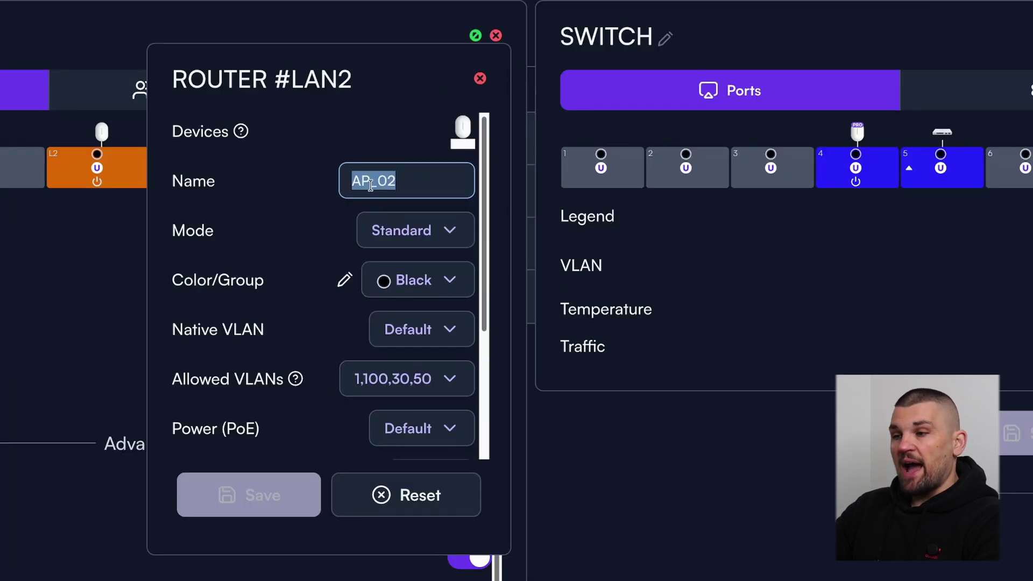
pyautogui.click(417, 231)
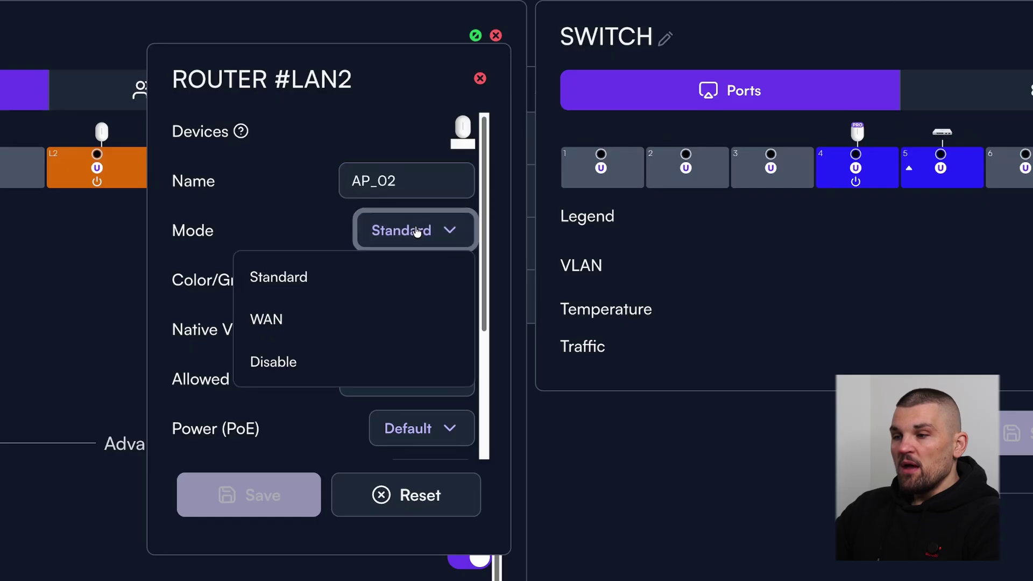
pyautogui.click(308, 231)
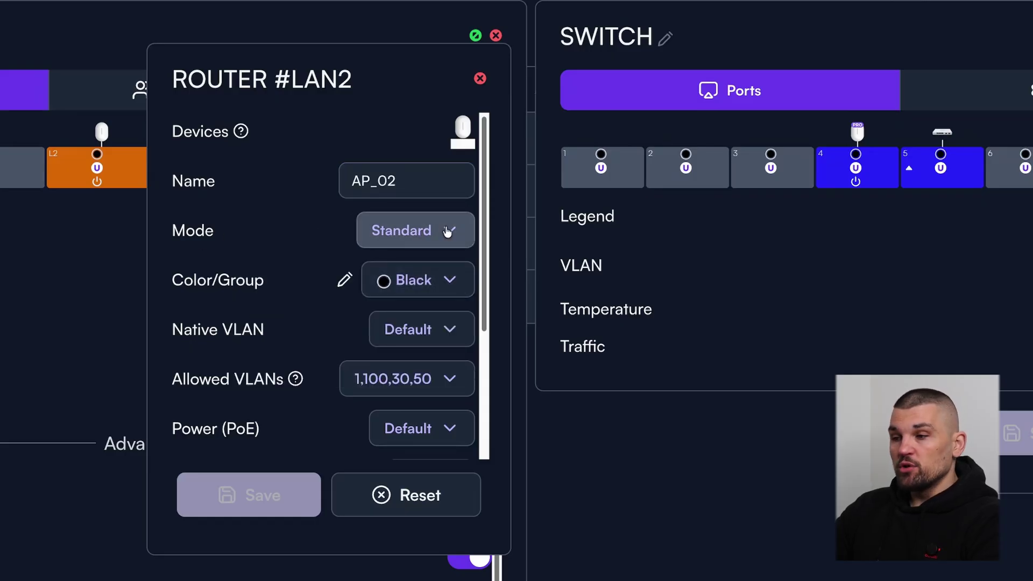
# Step: Set LAN2's allowed VLANs back to 1, 100, 30, 50 and leave PoE at Default
pyautogui.scroll(-1, 377, 322)
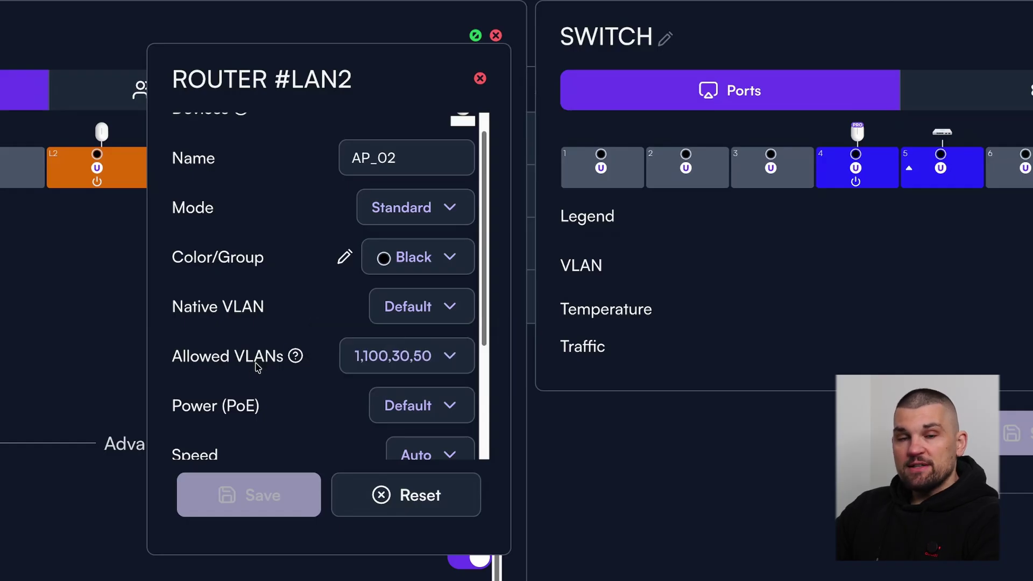
pyautogui.moveTo(332, 362)
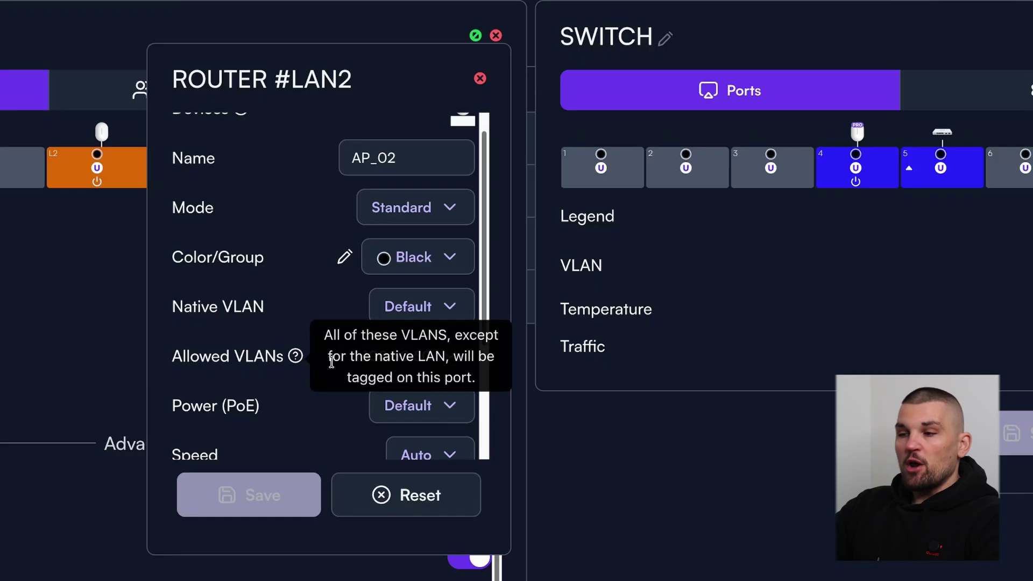
pyautogui.click(397, 356)
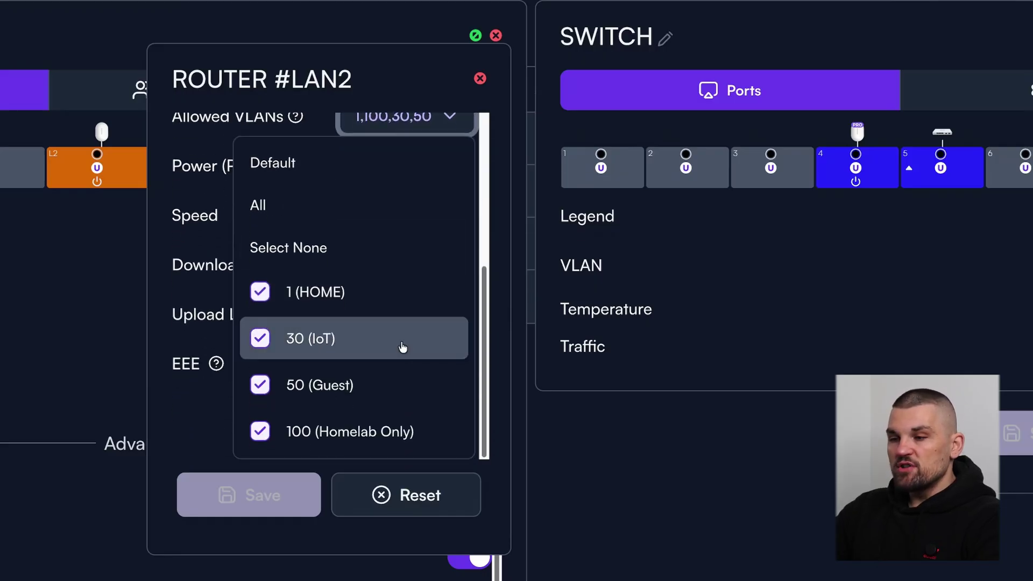
pyautogui.click(260, 292)
pyautogui.click(260, 337)
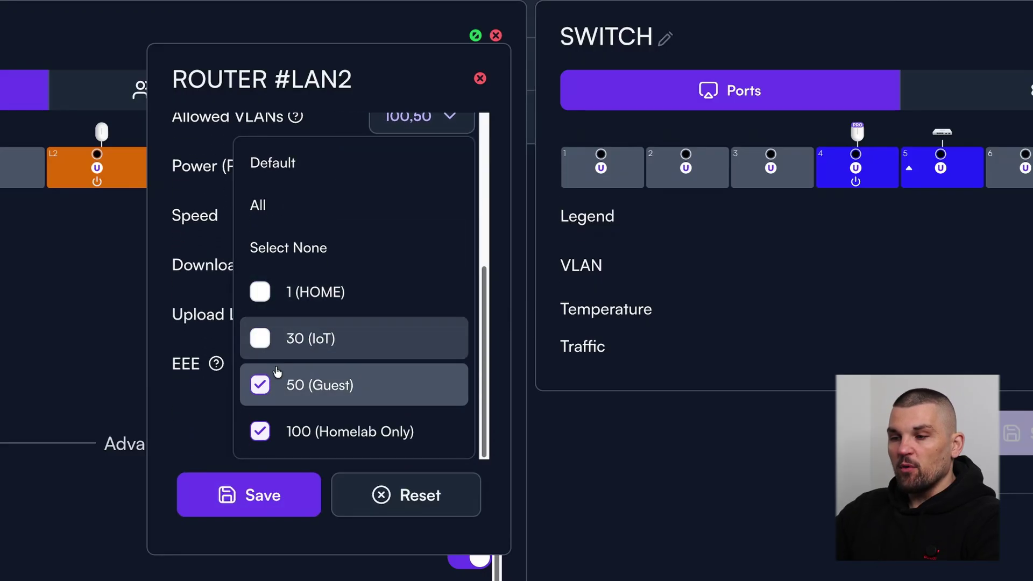
pyautogui.click(262, 383)
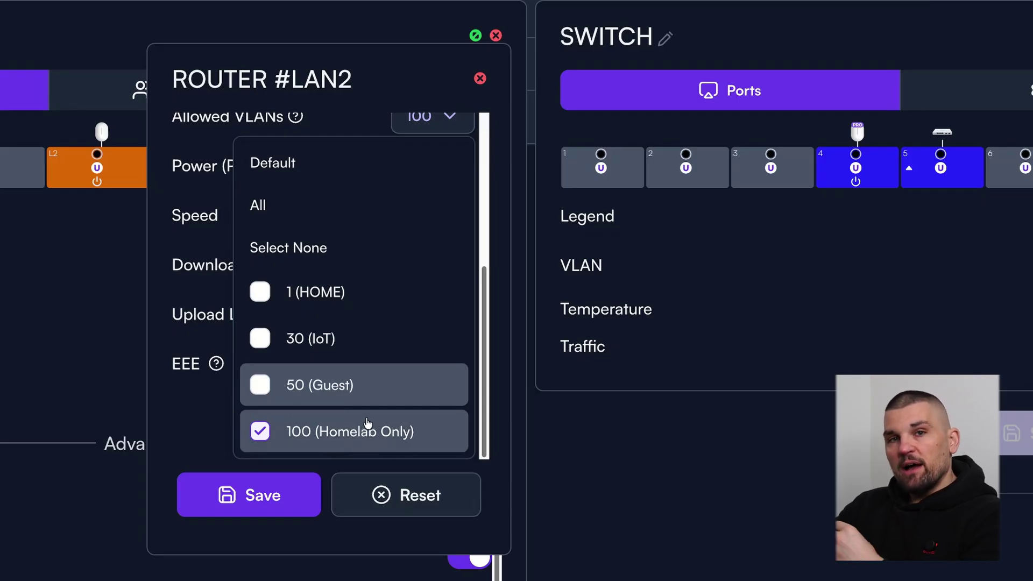
pyautogui.click(403, 294)
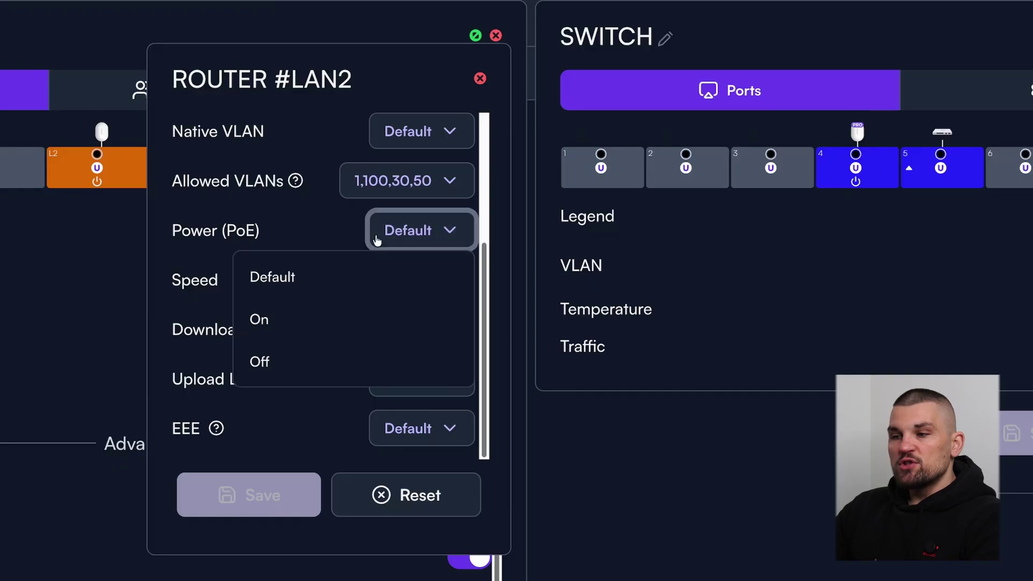
pyautogui.click(320, 232)
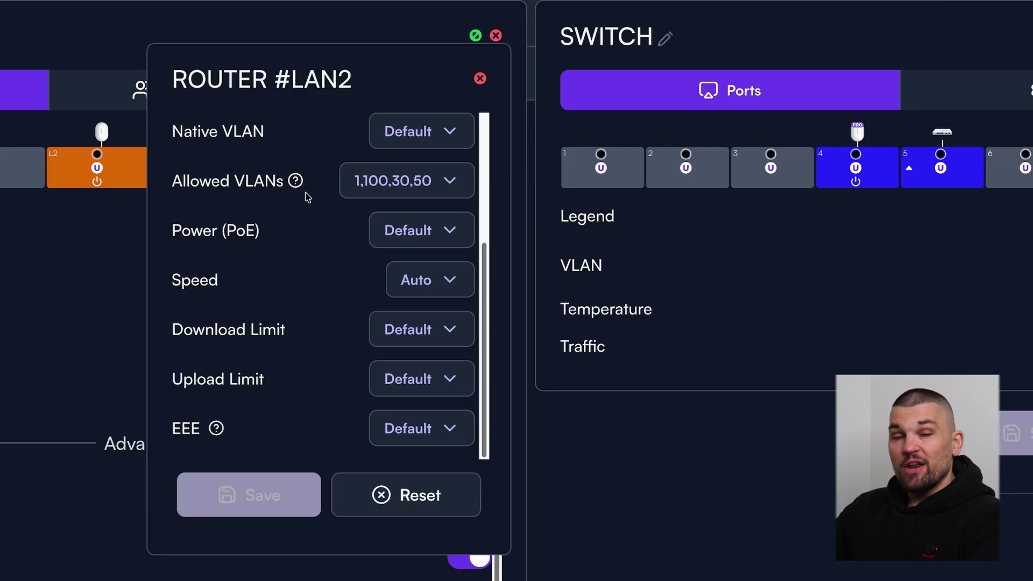
pyautogui.scroll(5, 323, 288)
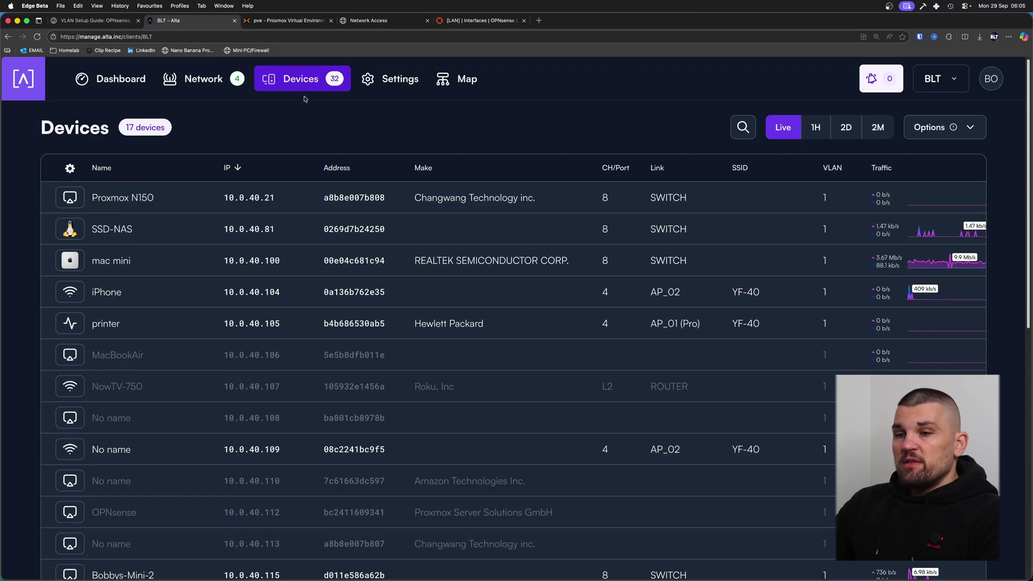
pyautogui.scroll(-10, 278, 226)
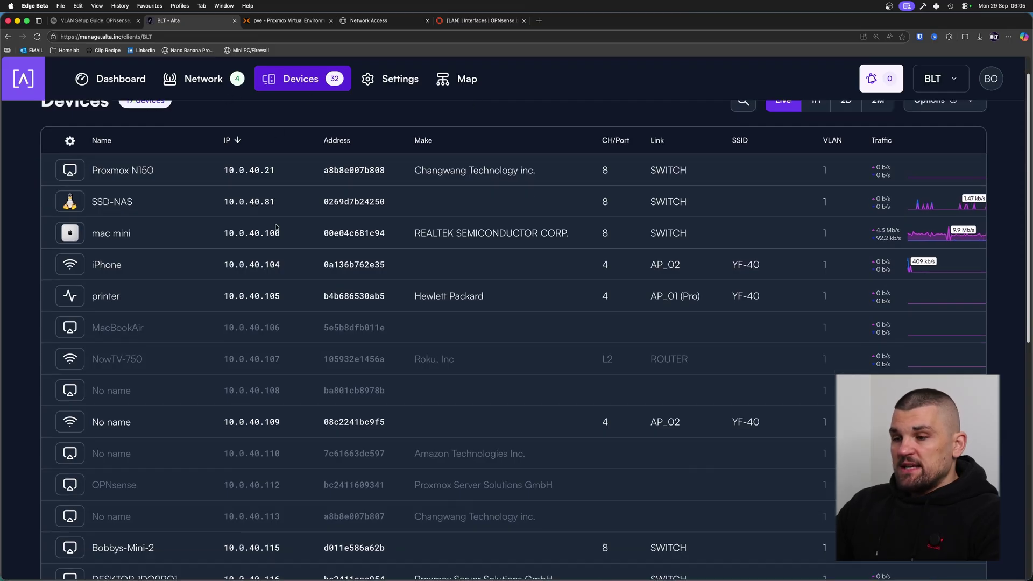
pyautogui.scroll(10, 277, 226)
pyautogui.scroll(-1, 278, 226)
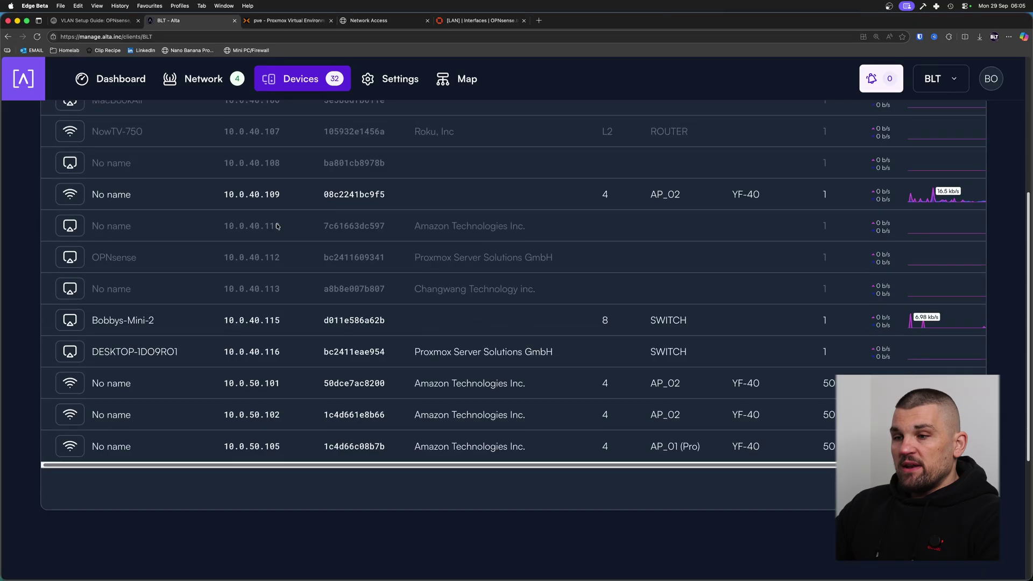
pyautogui.scroll(5, 277, 226)
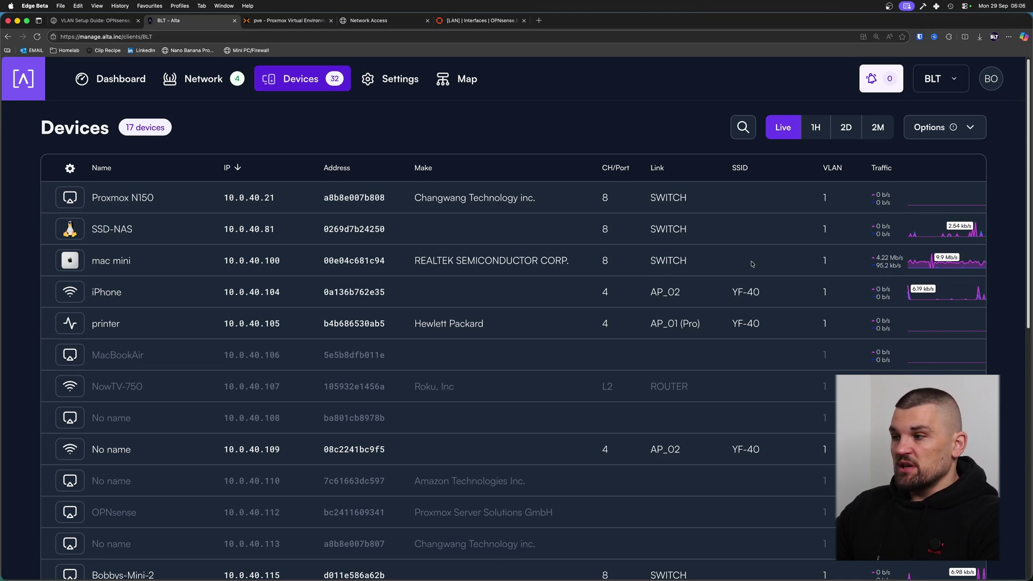
pyautogui.scroll(-5, 361, 321)
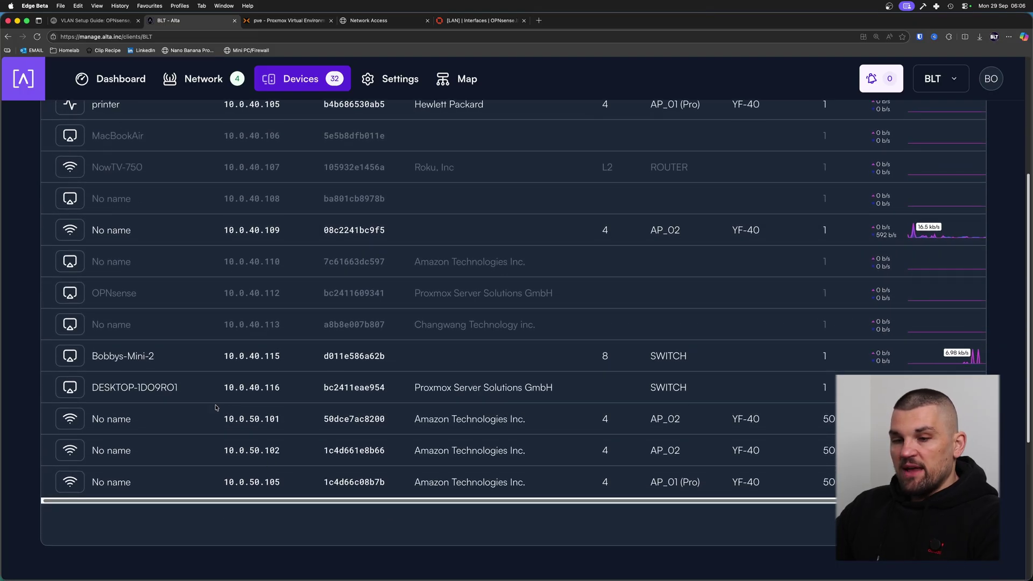
pyautogui.doubleClick(456, 419)
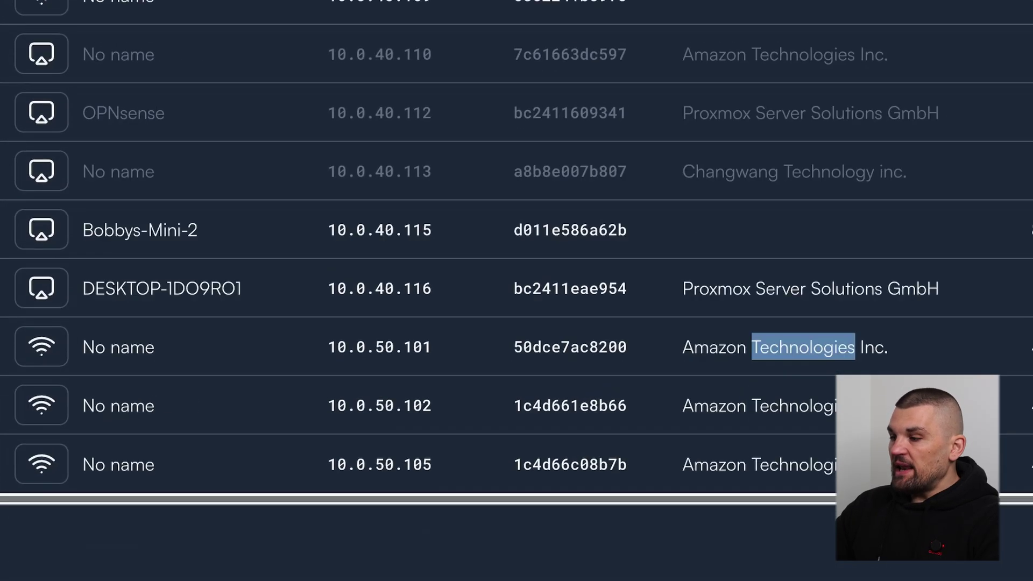
pyautogui.doubleClick(380, 346)
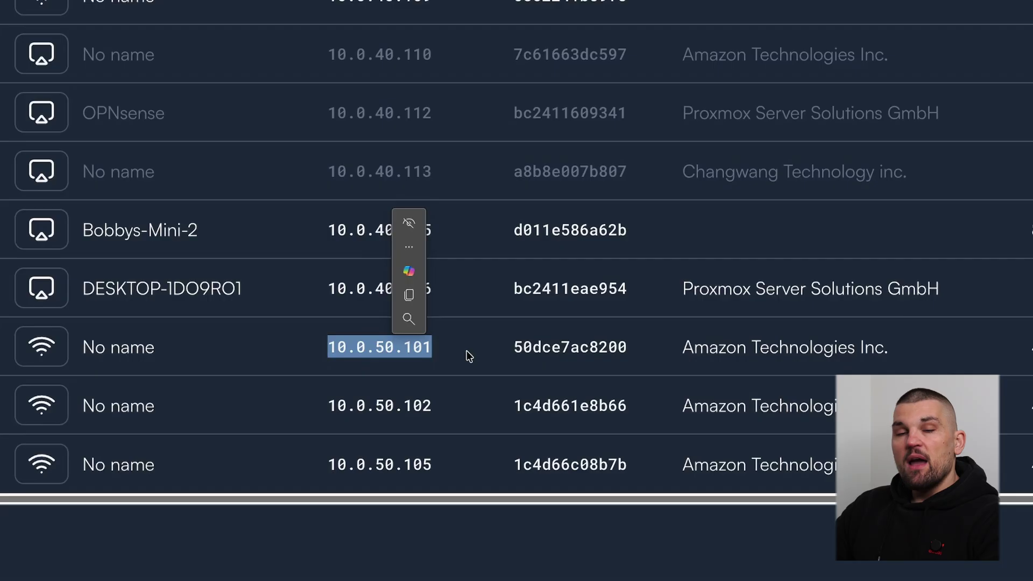
pyautogui.hotkey('ctrl', 'c')
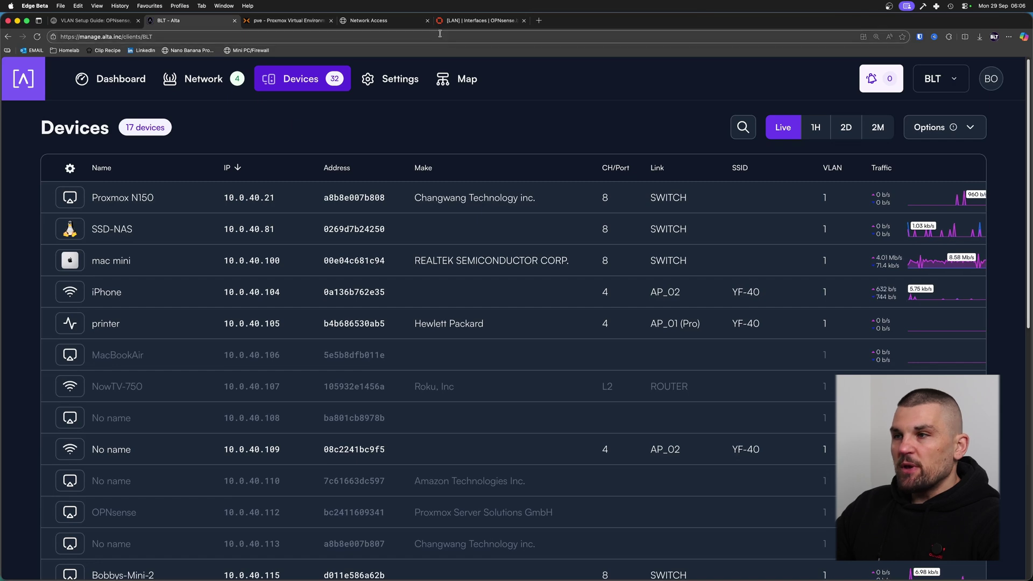
pyautogui.click(461, 24)
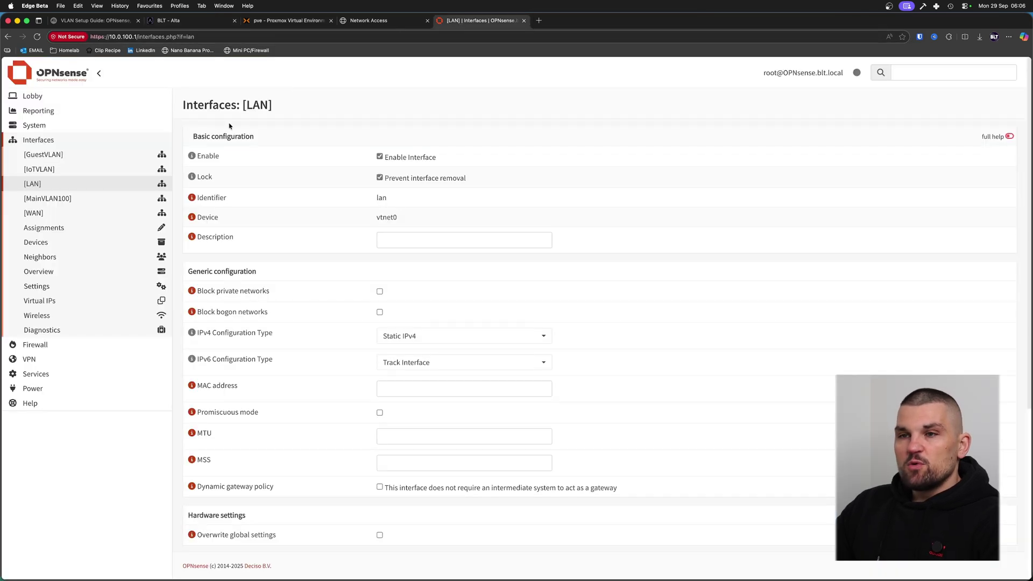
pyautogui.scroll(-5, 259, 139)
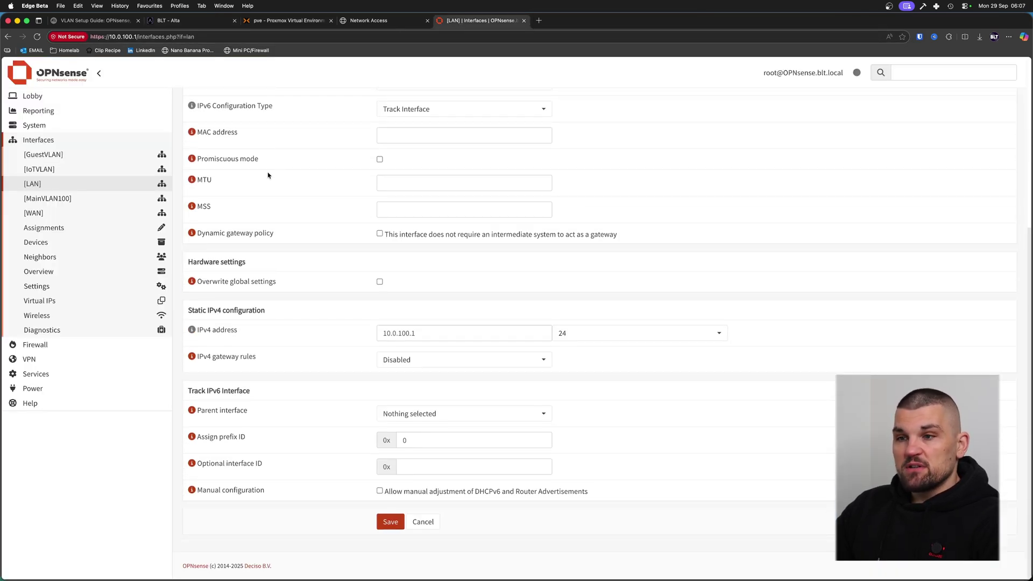
pyautogui.click(59, 373)
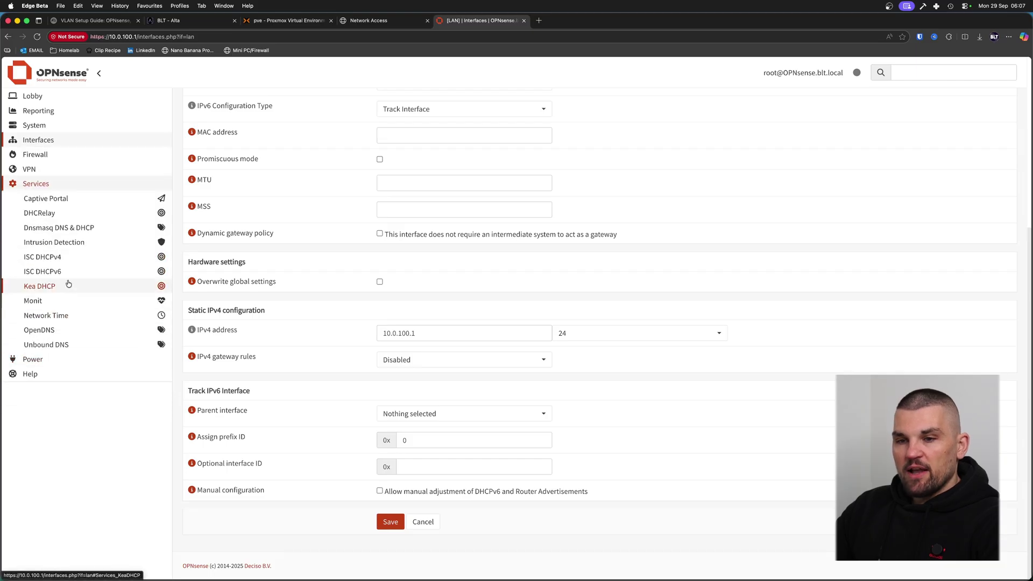
pyautogui.click(62, 258)
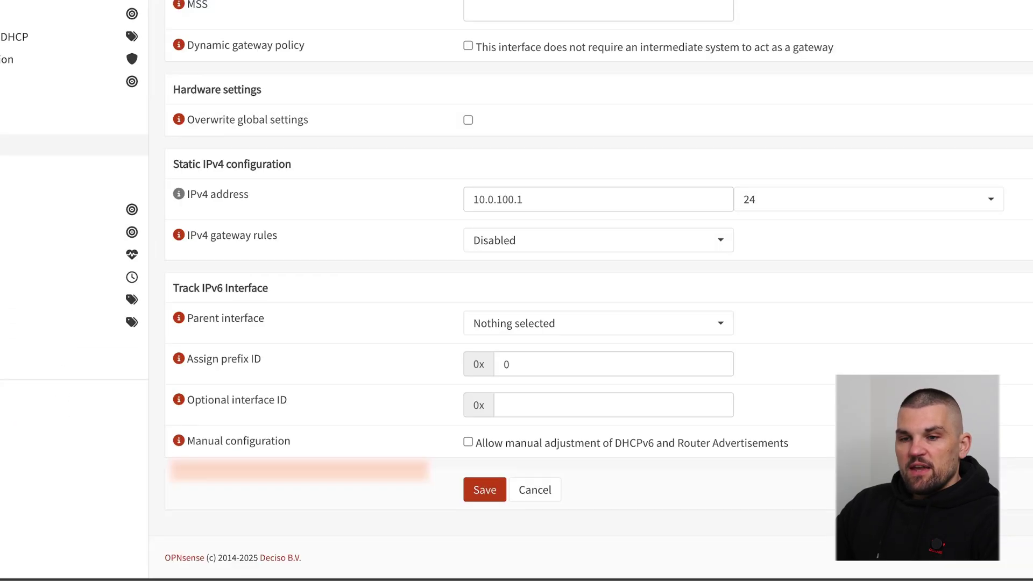
pyautogui.scroll(-15, 230, 74)
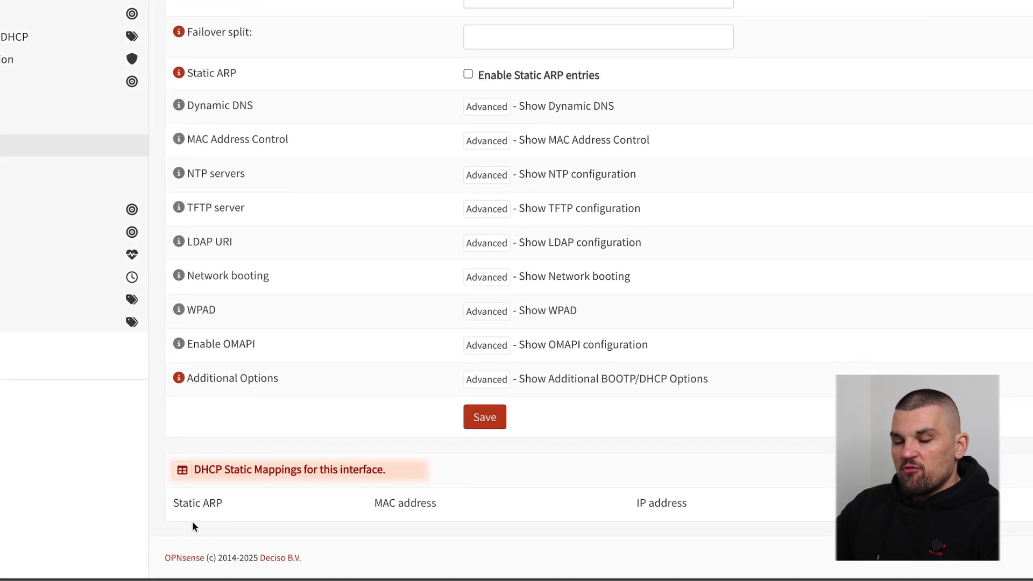
pyautogui.doubleClick(235, 471)
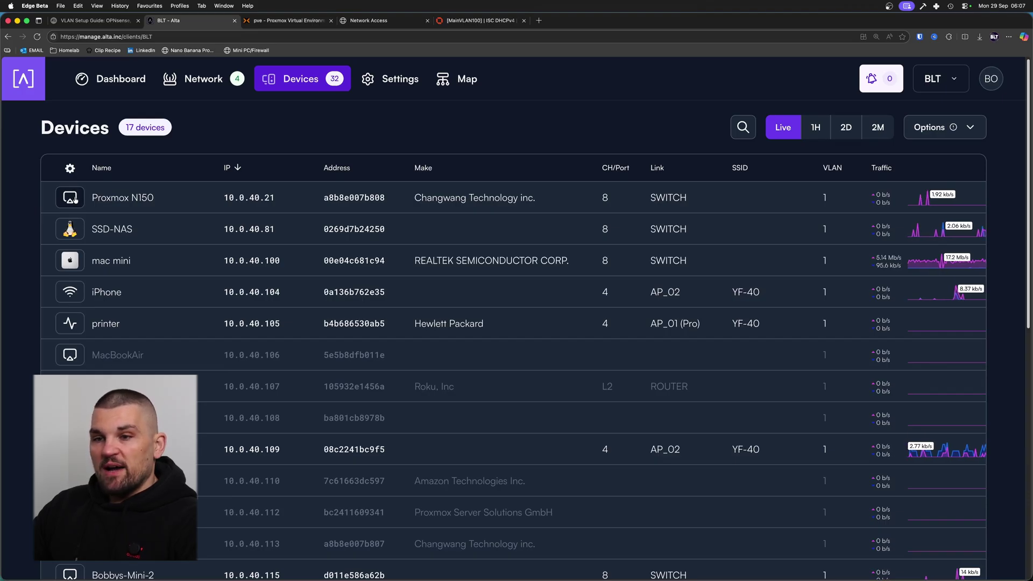
# Step: Open Proxmox N150's settings and enter fixed IP address 10.0.40.21
pyautogui.click(75, 200)
pyautogui.moveTo(859, 179)
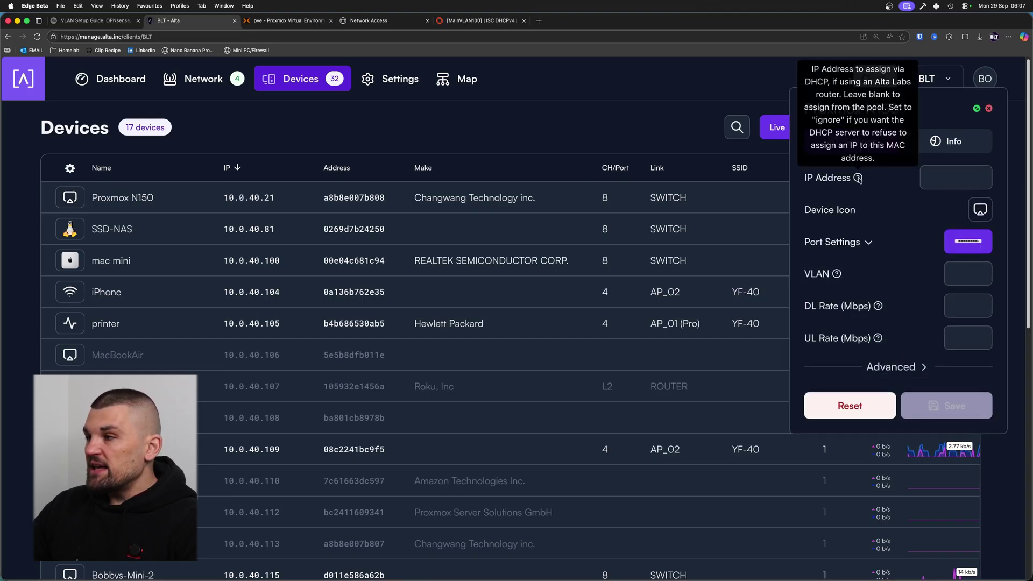
pyautogui.click(864, 173)
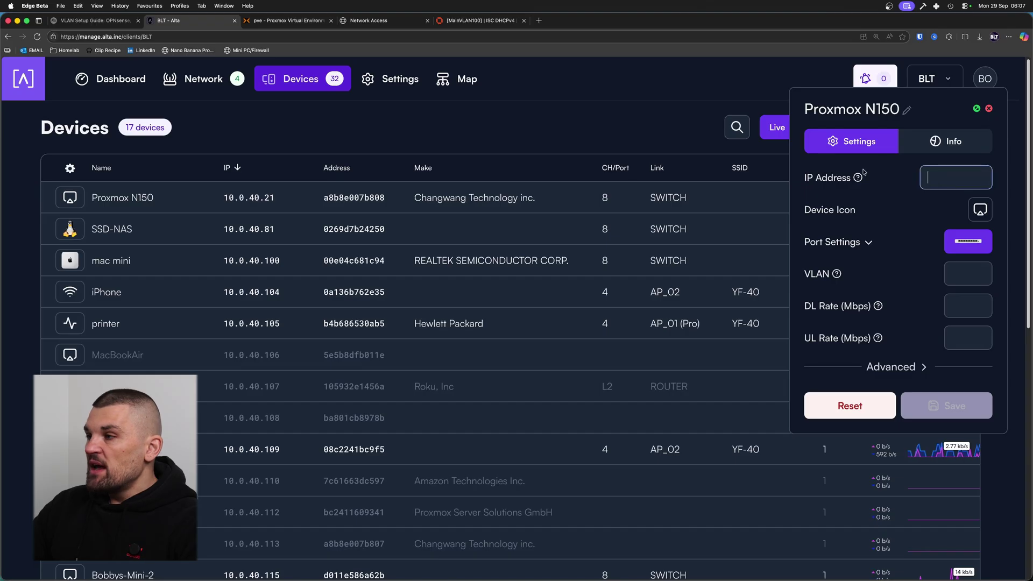
pyautogui.click(943, 179)
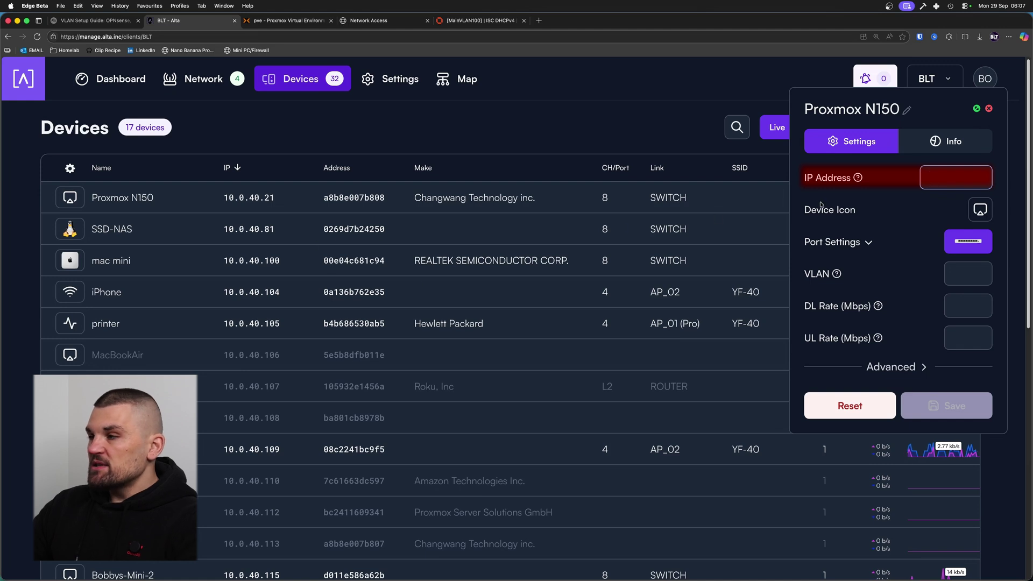
pyautogui.write('10.0')
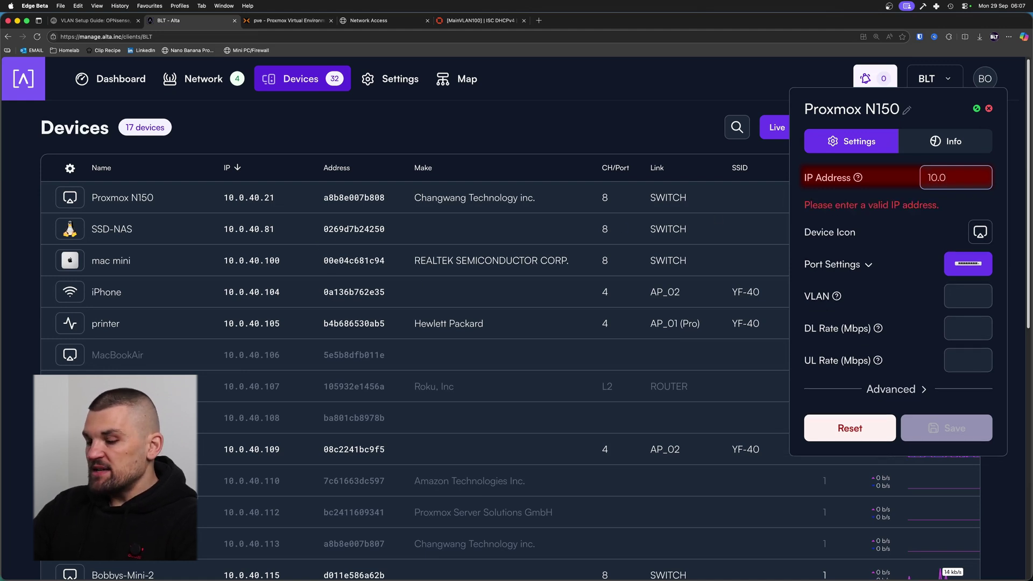
pyautogui.write('.40.21')
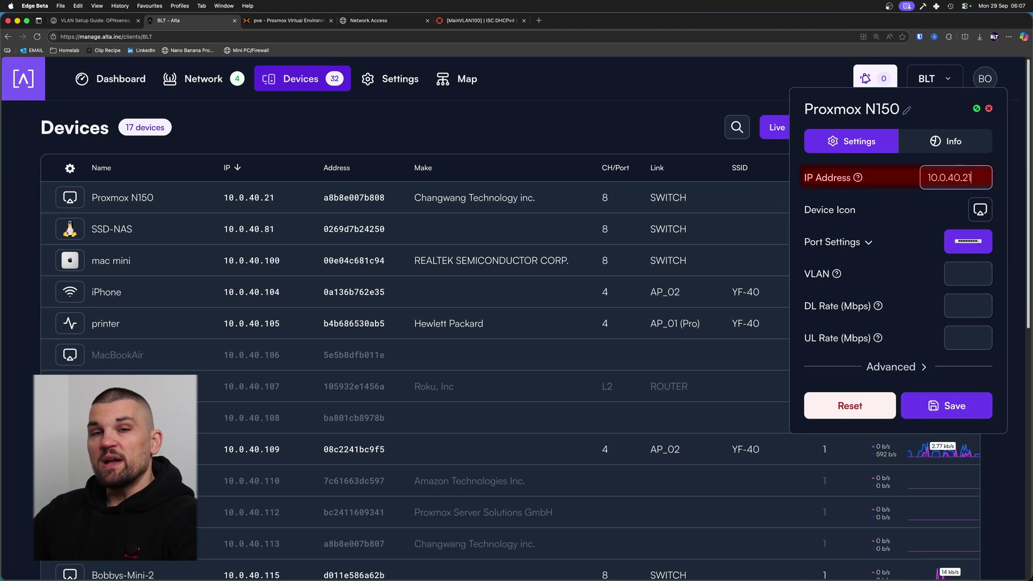
# Step: Leave the device's VLAN field blank and expand its Advanced options
pyautogui.click(968, 274)
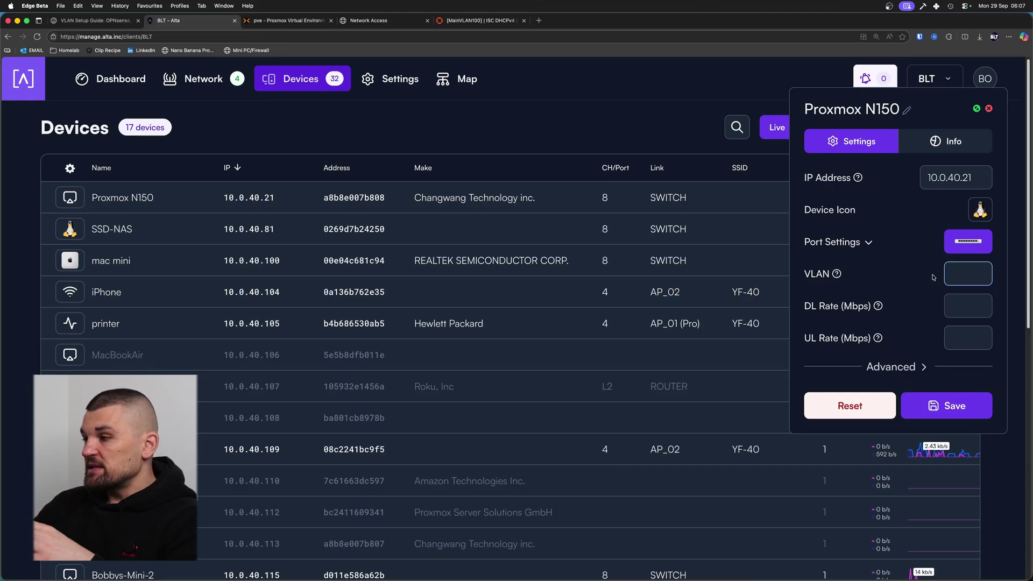
pyautogui.write('50')
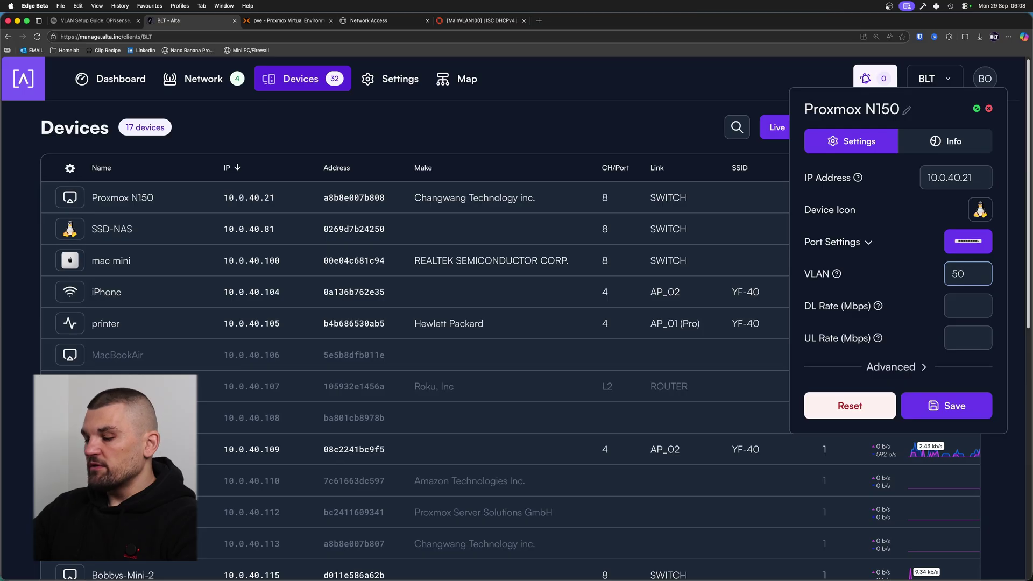
pyautogui.press('BackSpace')
pyautogui.press('BackSpace')
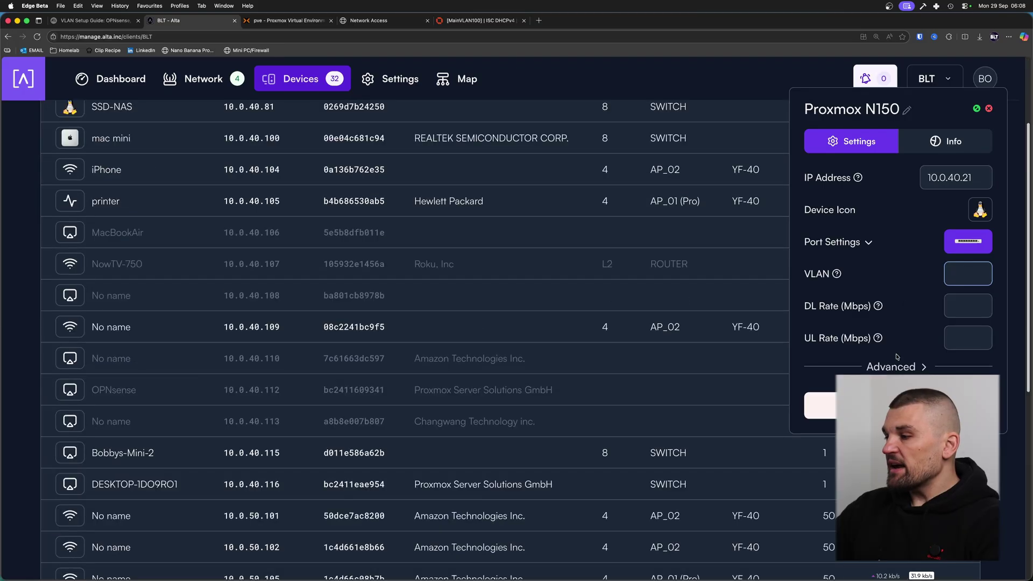
pyautogui.click(891, 367)
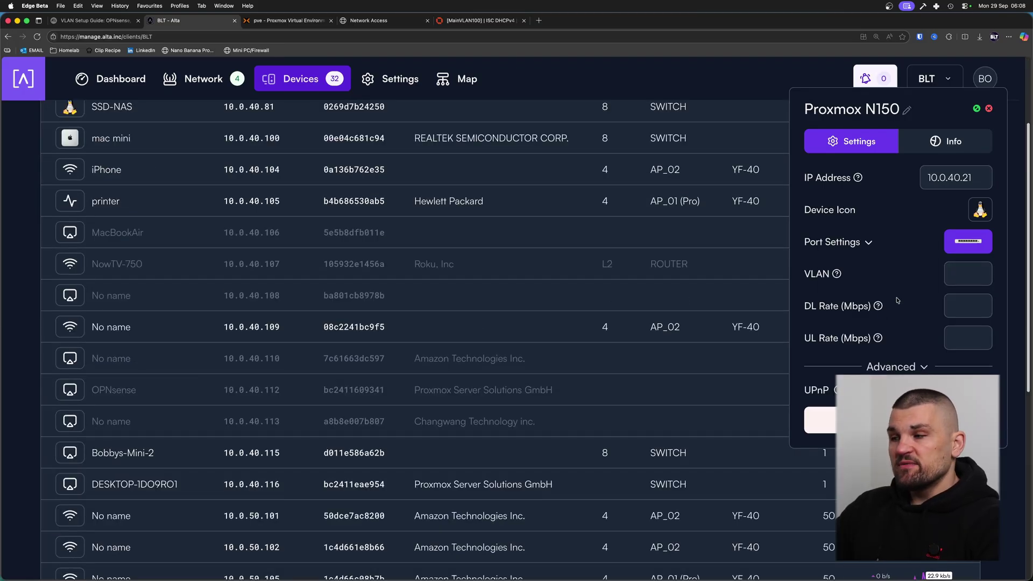
pyautogui.click(979, 305)
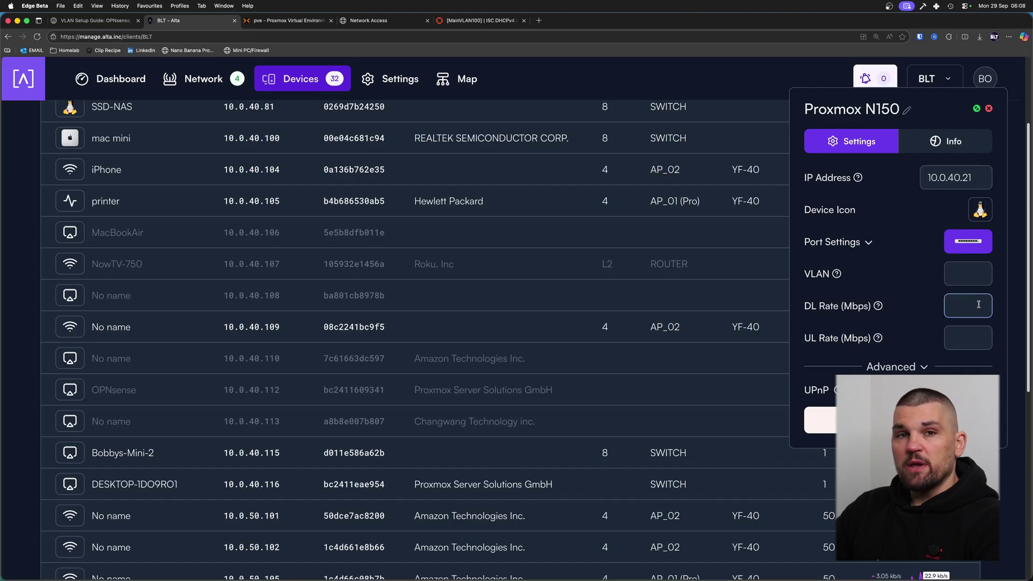